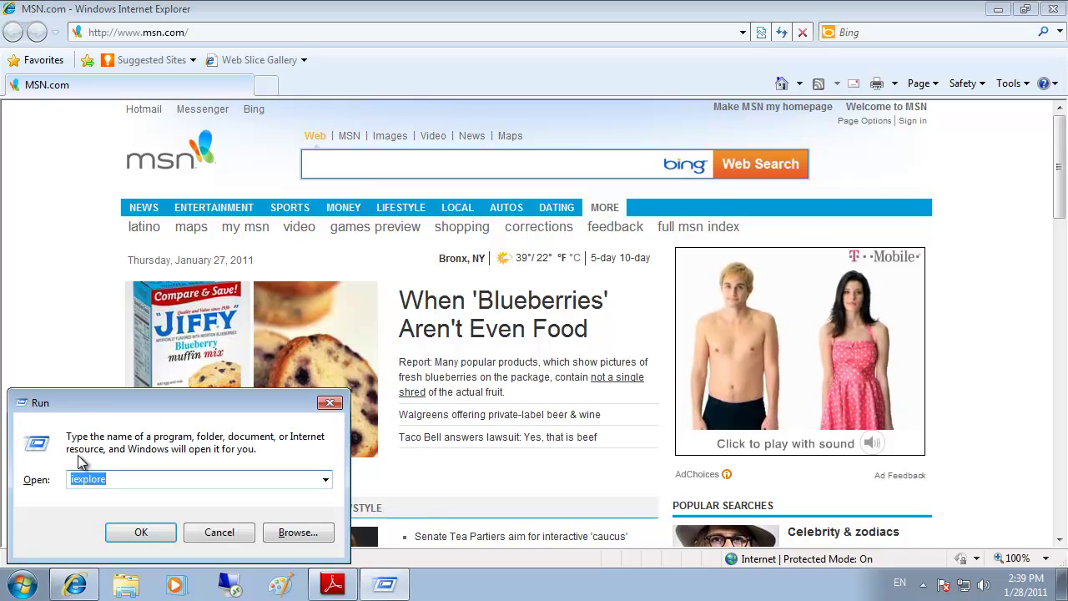
# Step: Launch Paint with the run command mspaint and paste the copied muffin mix picture onto the canvas
pyautogui.write('mspaint')
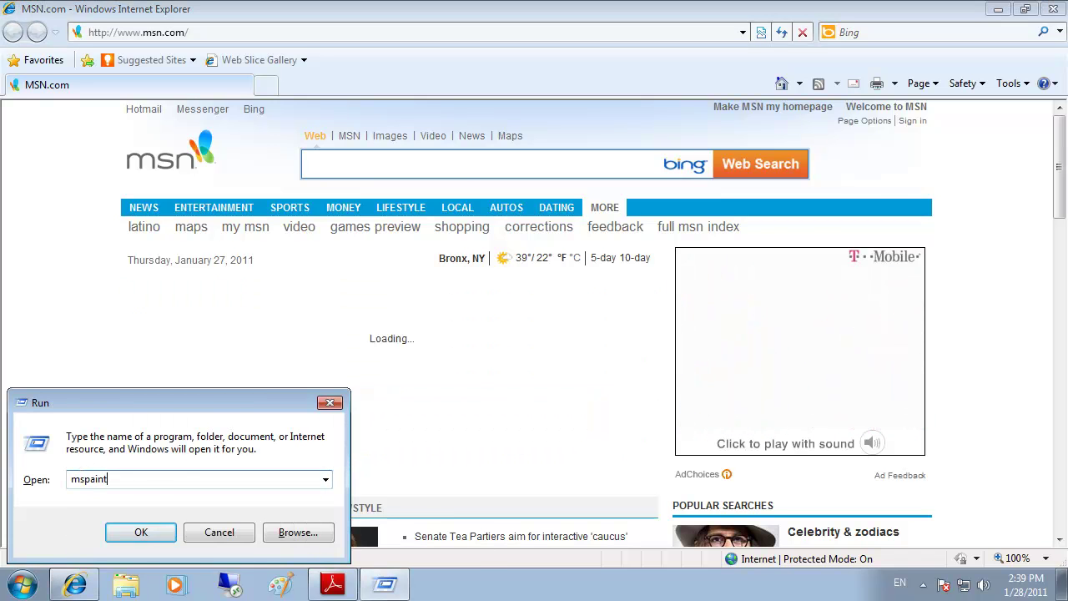
pyautogui.press('Return')
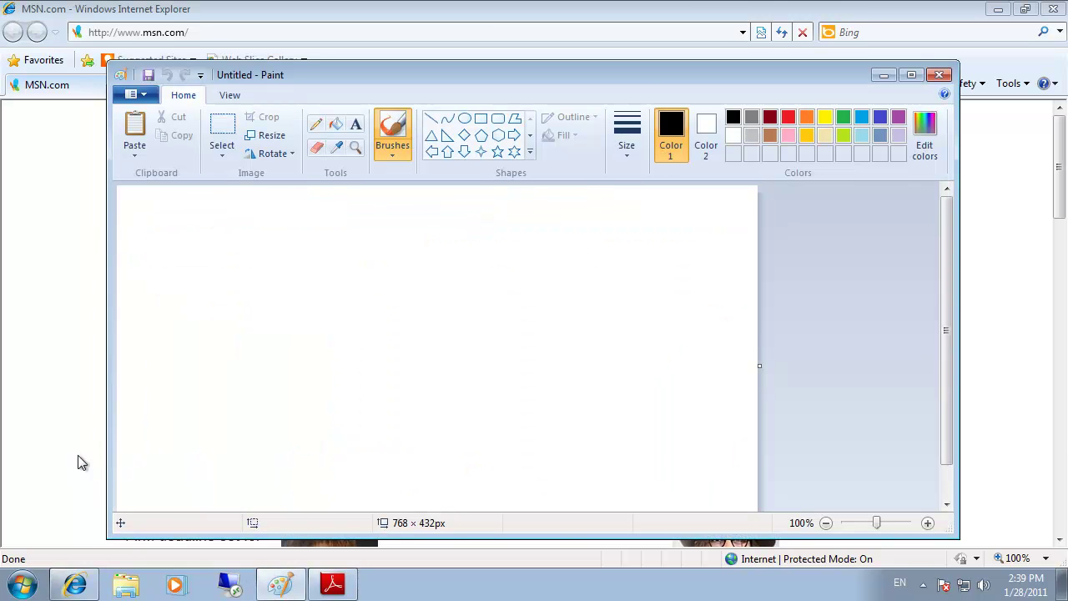
pyautogui.hotkey('ctrl', 'v')
# Step: Delete a rectangular area of about 88 × 83 px from the muffin photo beside the JIFFY box
pyautogui.moveTo(248, 265); pyautogui.dragTo(322, 335)
pyautogui.press('Delete')
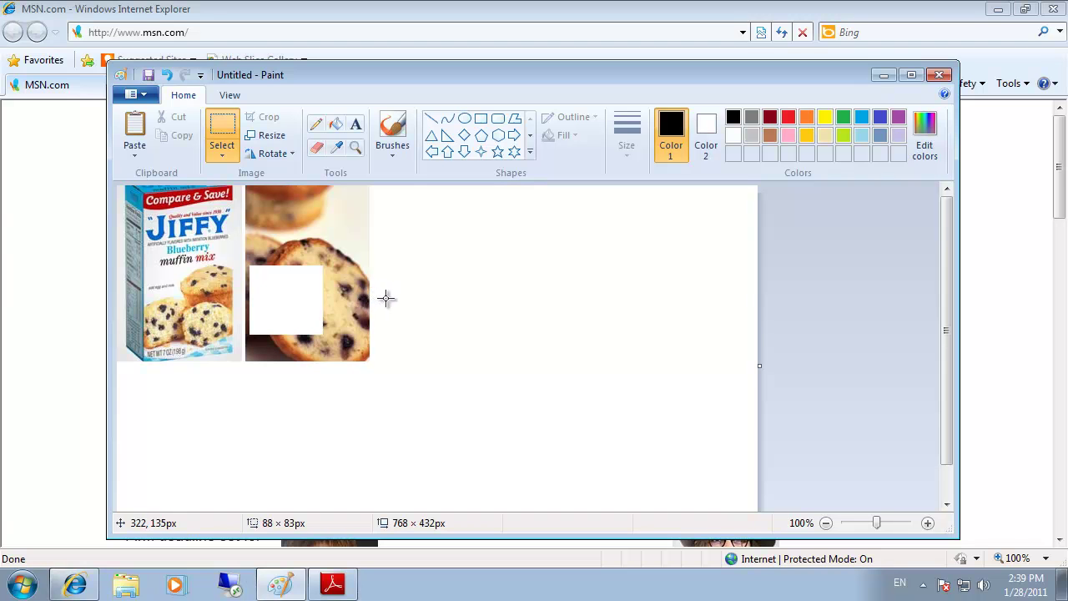
# Step: Select an area of about 127 × 174 px over the JIFFY box and view the commands available for it
pyautogui.moveTo(146, 202); pyautogui.dragTo(247, 342)
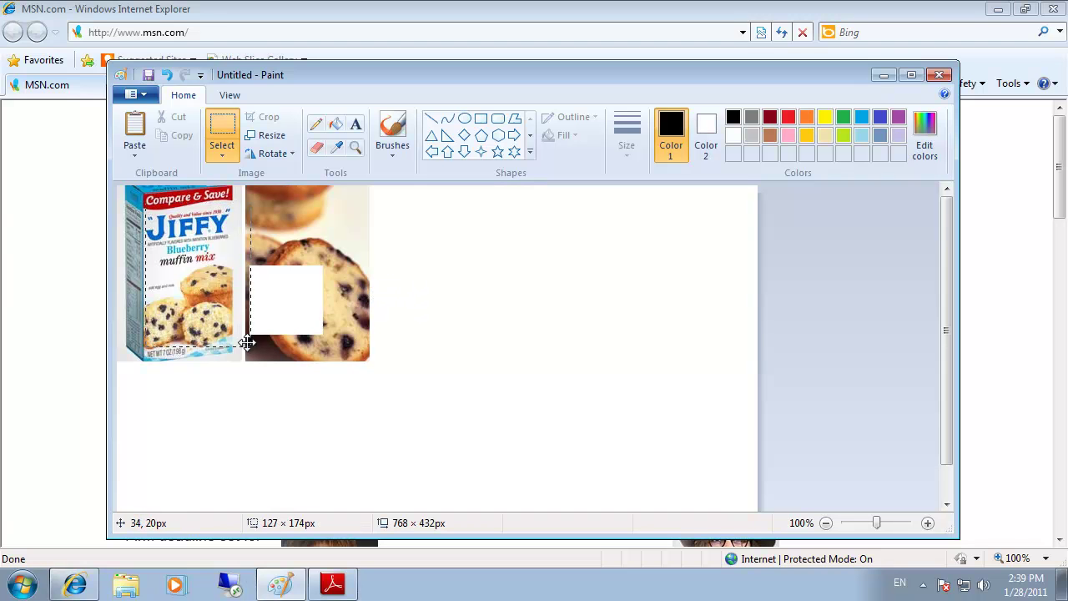
pyautogui.rightClick(198, 264)
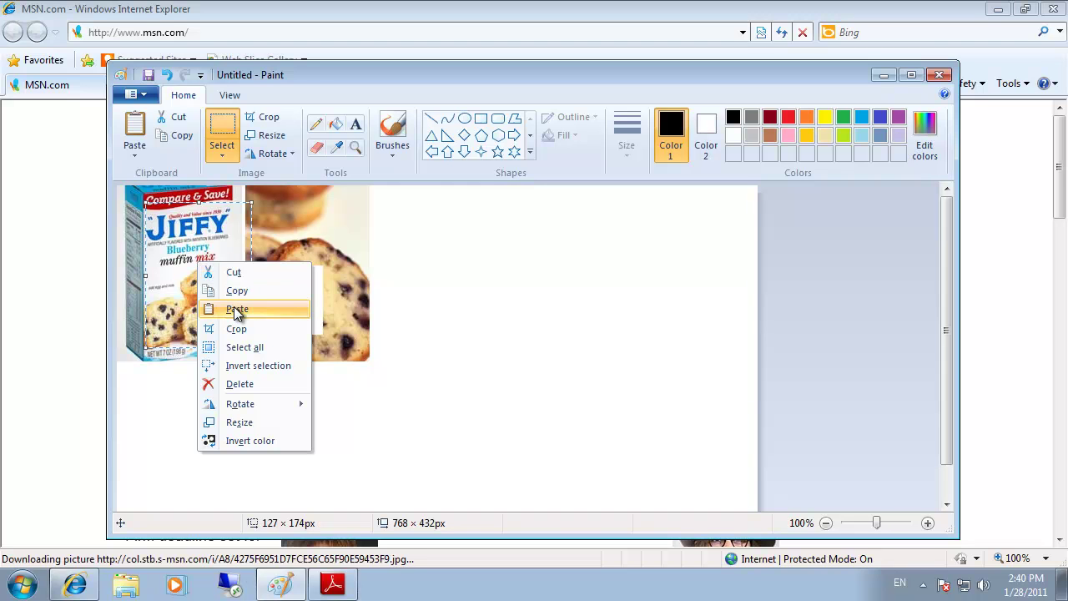
pyautogui.click(483, 290)
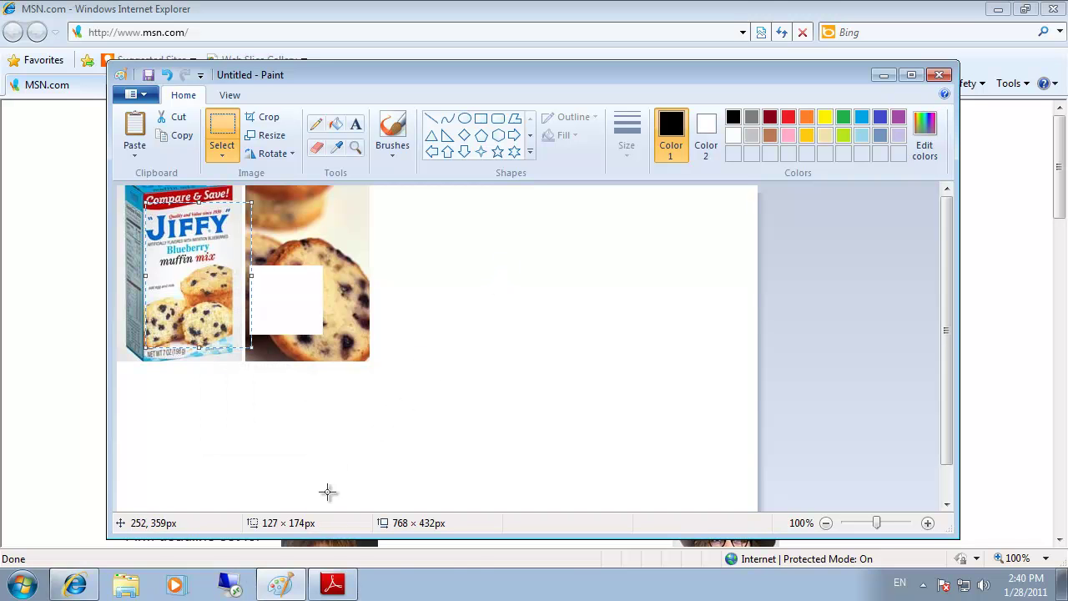
# Step: Switch to The Computer Manual.pdf in Adobe Reader and copy the whole paragraph beginning "Copy and Paste is one of the best features"
pyautogui.click(332, 584)
pyautogui.scroll(-5, 499, 327)
pyautogui.scroll(-1, 499, 327)
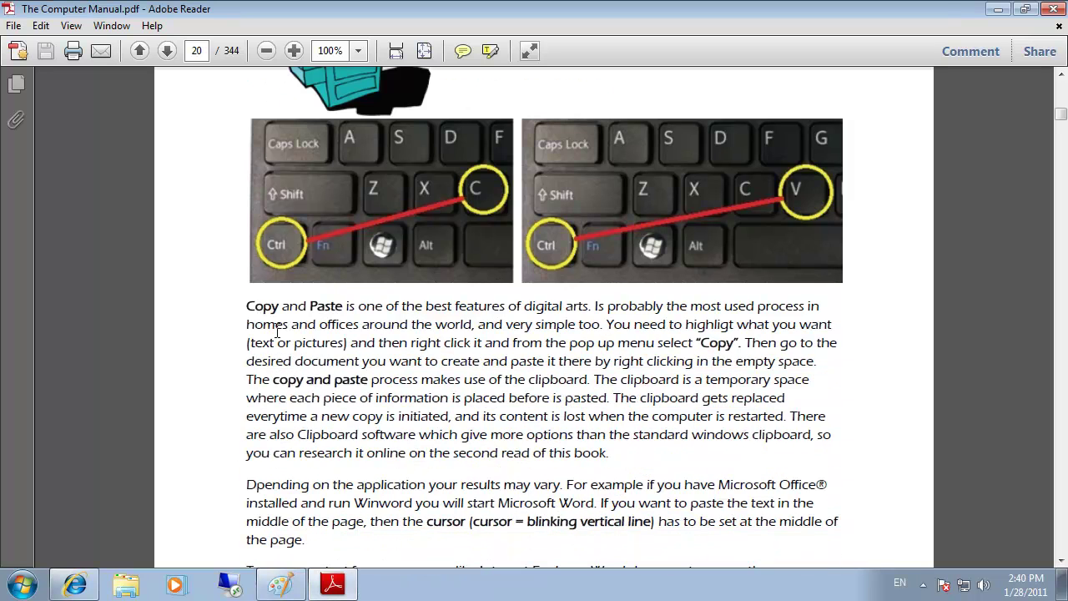
pyautogui.moveTo(247, 305); pyautogui.dragTo(618, 455)
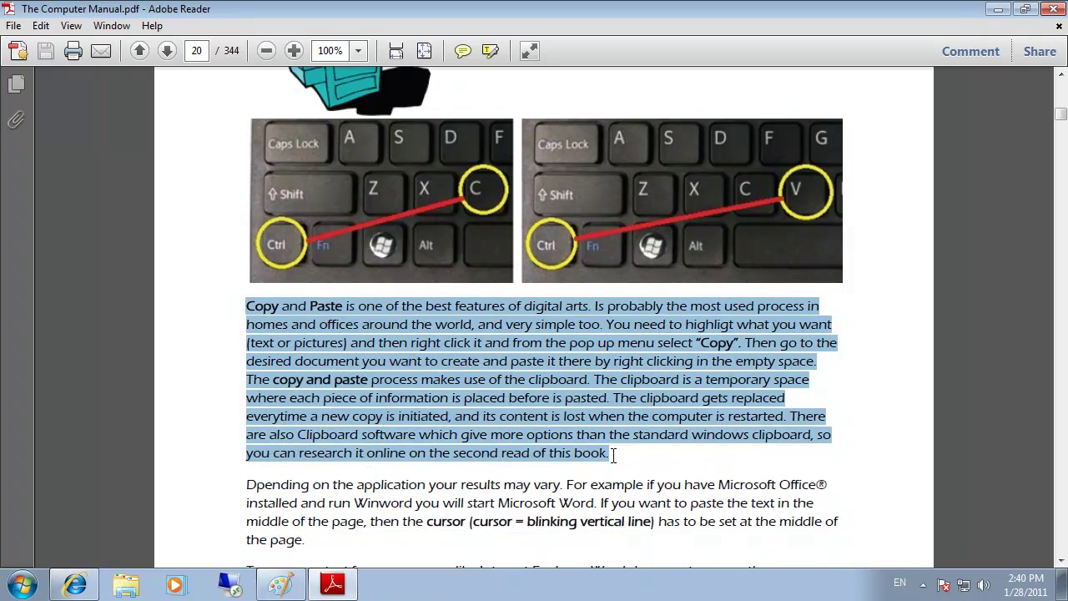
pyautogui.rightClick(560, 383)
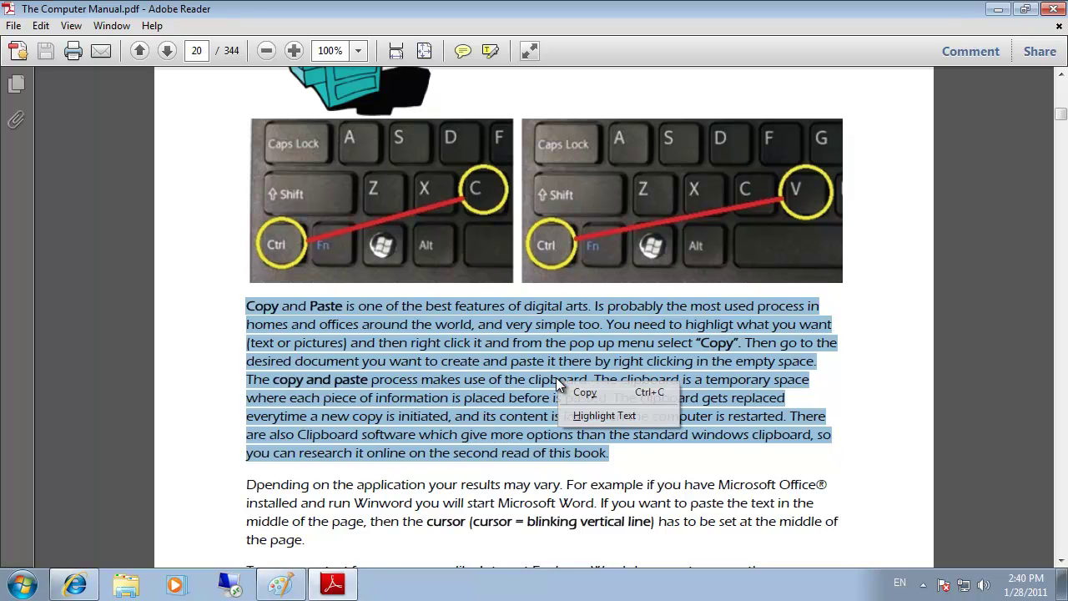
pyautogui.click(581, 392)
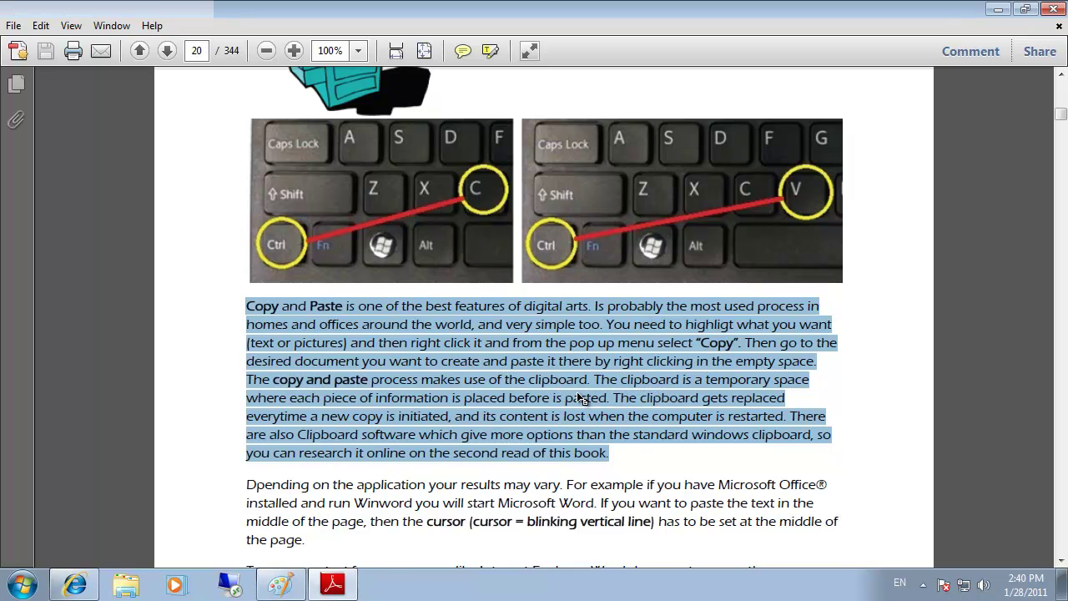
# Step: Launch Notepad with the run command notepad and paste the copied paragraph into the empty document
pyautogui.press('super+r')
pyautogui.write('notepad')
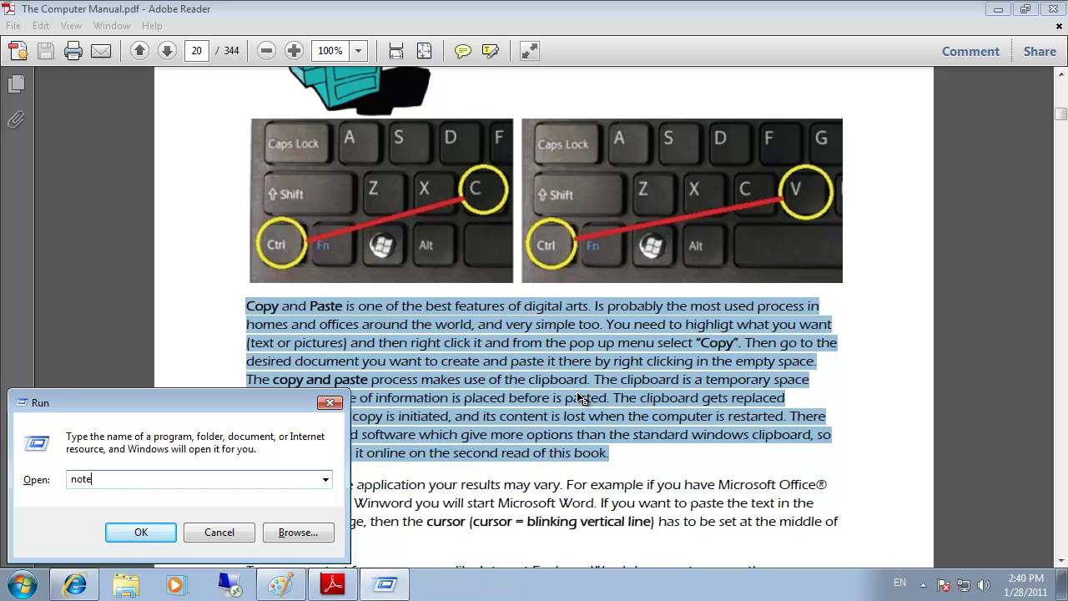
pyautogui.press('Return')
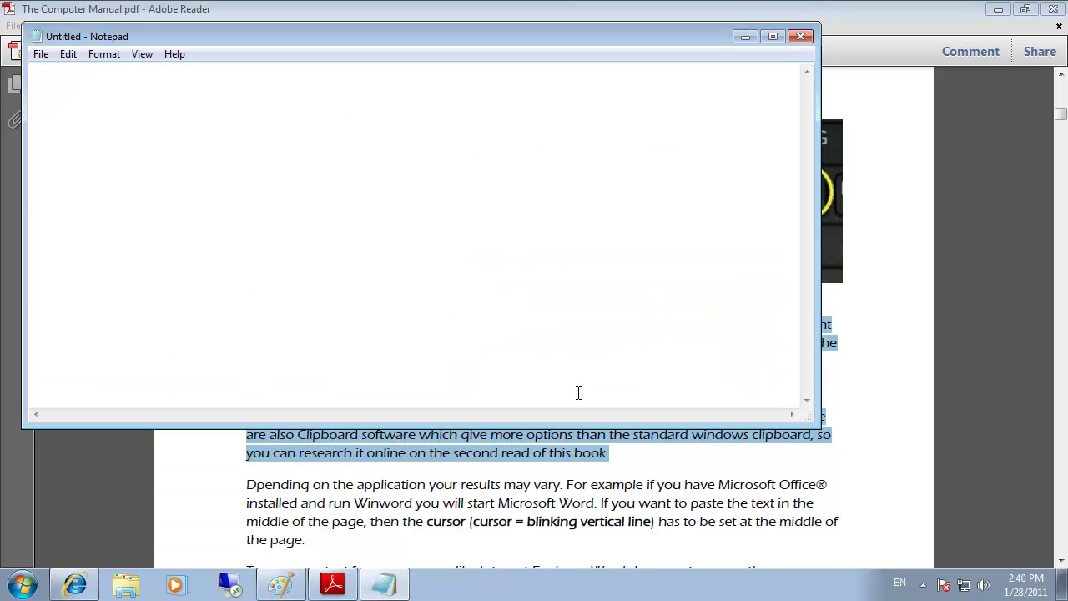
pyautogui.hotkey('ctrl', 'v')
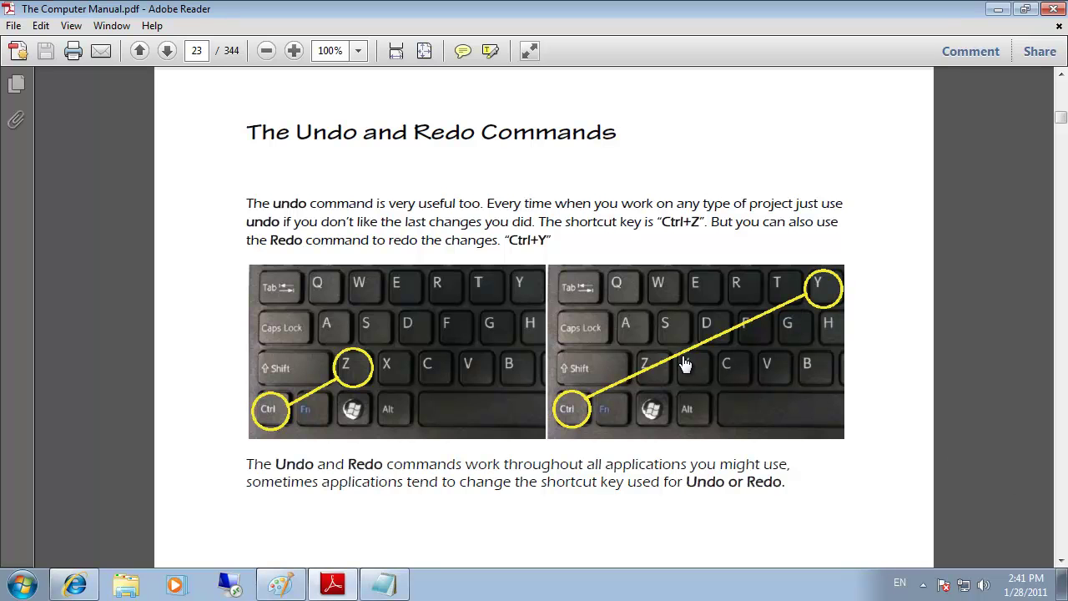
# Step: Switch to Paint, clear the selection, then undo the deletion in the muffin photo and redo it
pyautogui.click(280, 584)
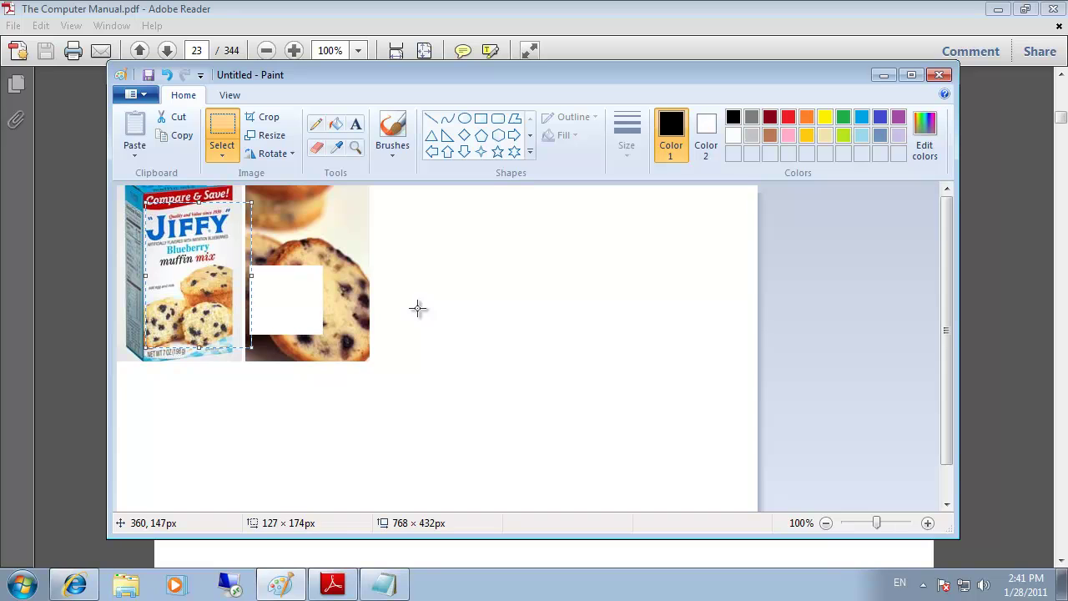
pyautogui.click(418, 309)
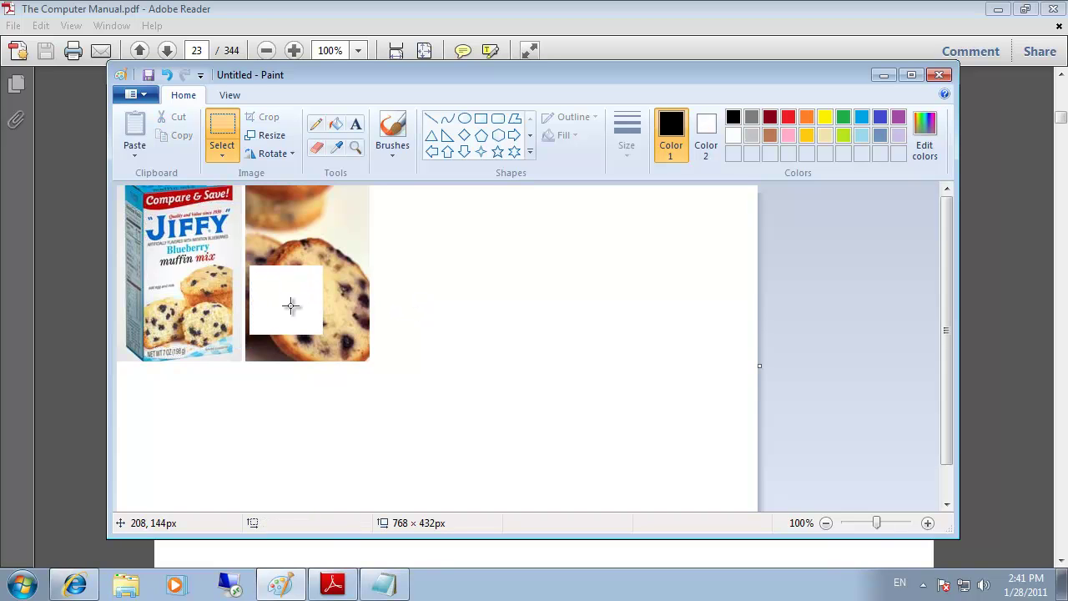
pyautogui.hotkey('ctrl', 'z')
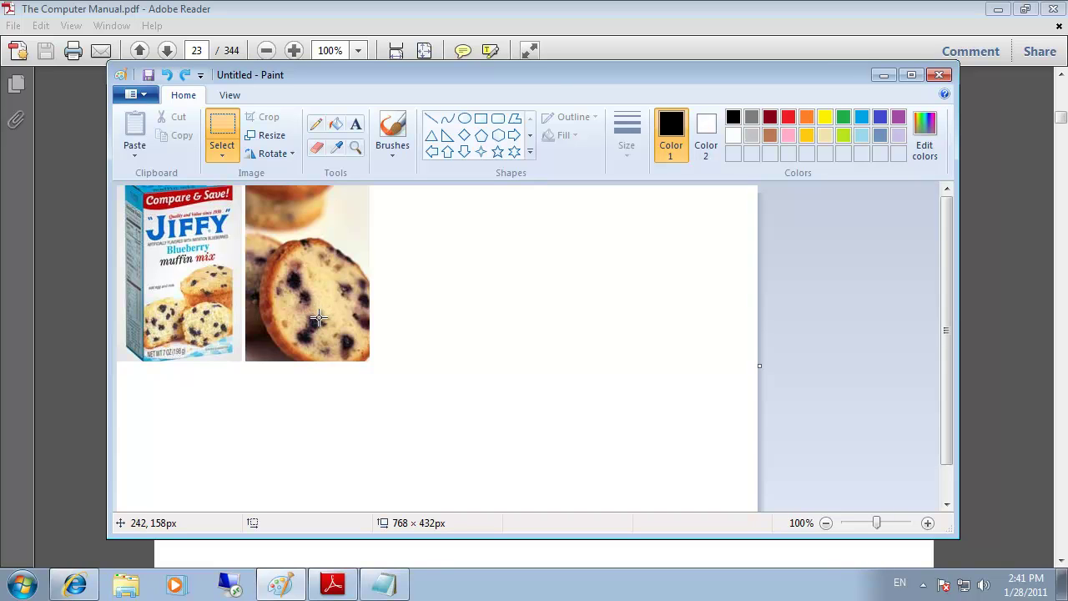
pyautogui.hotkey('ctrl', 'y')
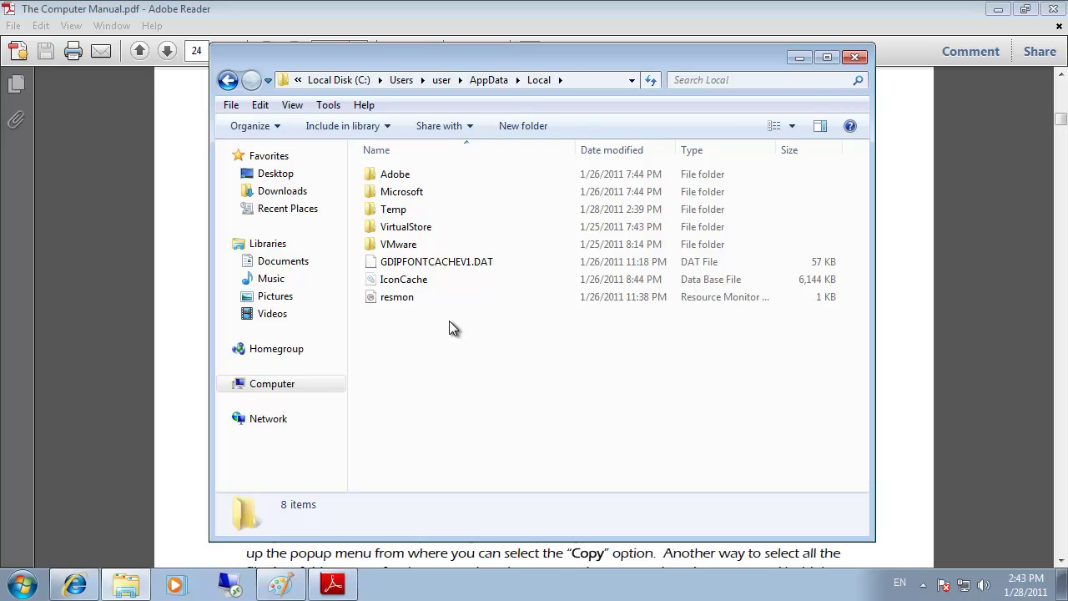
# Step: Copy the three files GDIPFONTCACHEV1.DAT, IconCache and resmon from the Local folder
pyautogui.moveTo(437, 336); pyautogui.dragTo(411, 266)
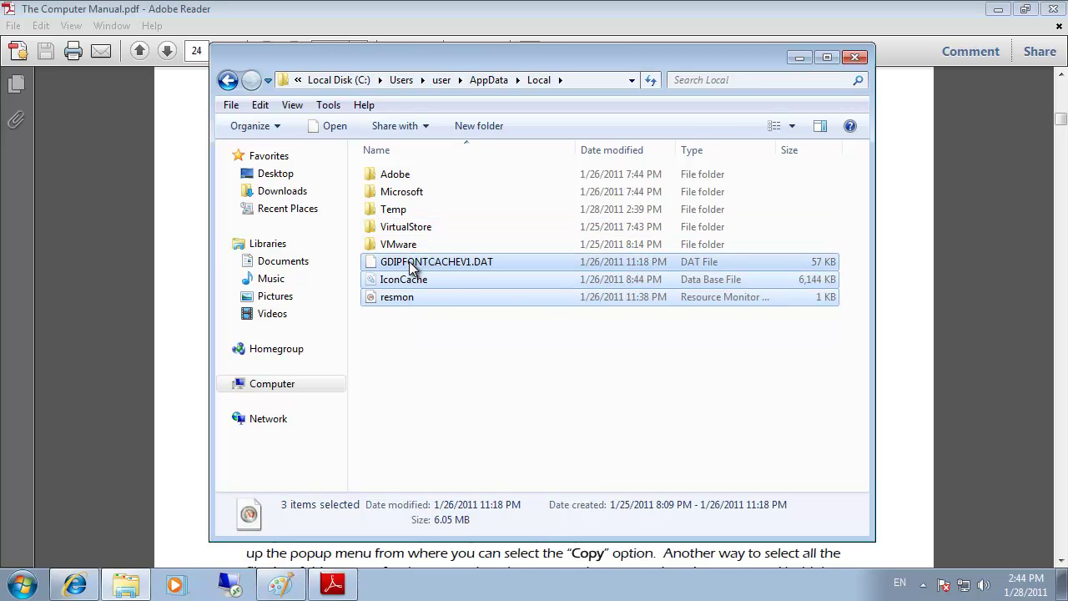
pyautogui.rightClick(411, 266)
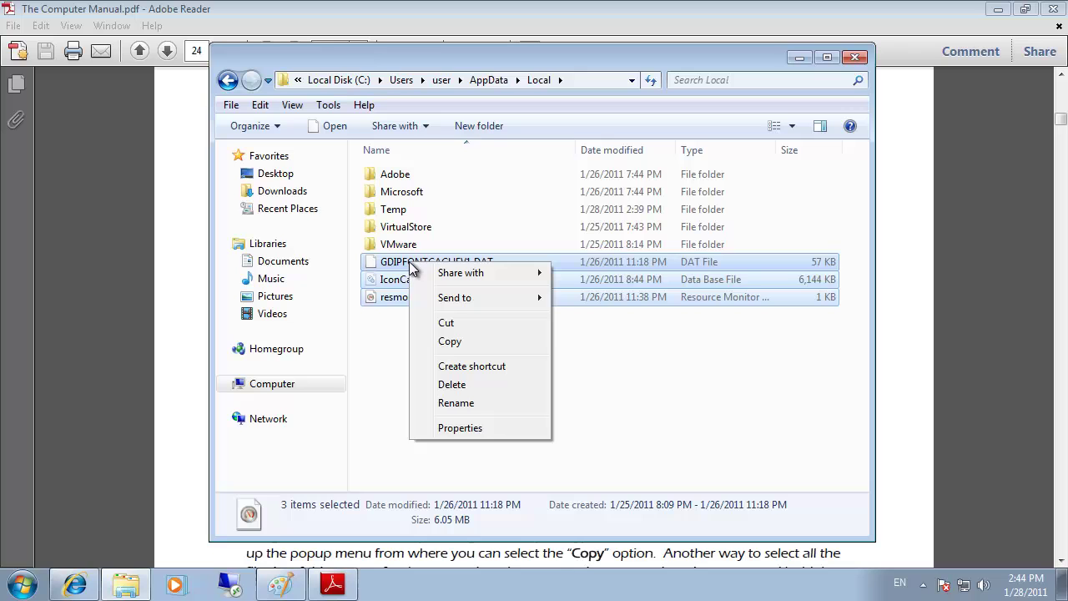
pyautogui.click(449, 344)
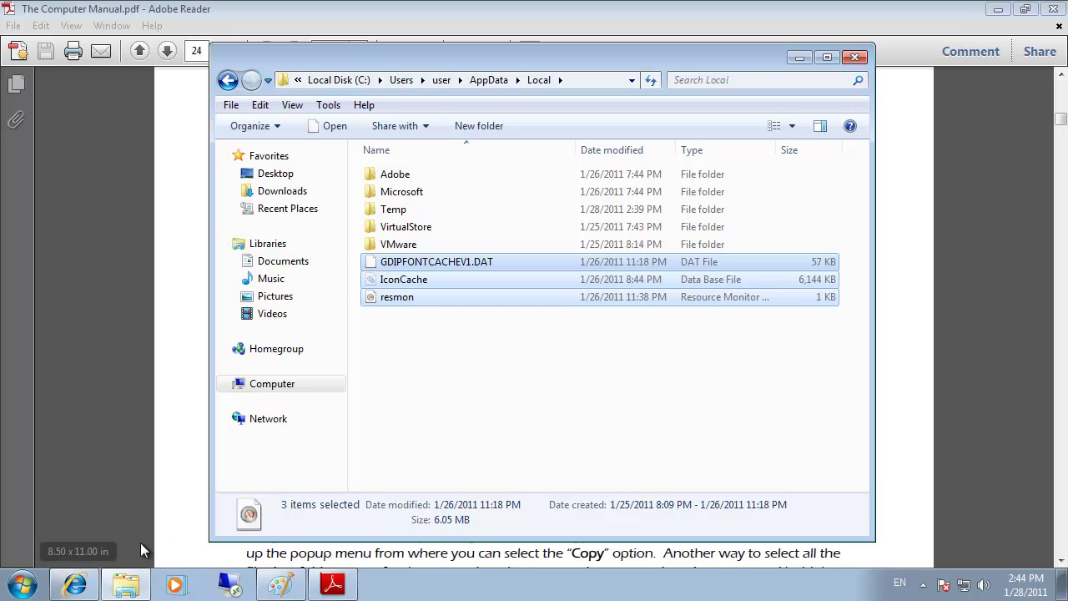
# Step: Paste the copied files into the Documents library and close its window
pyautogui.click(23, 585)
pyautogui.click(301, 274)
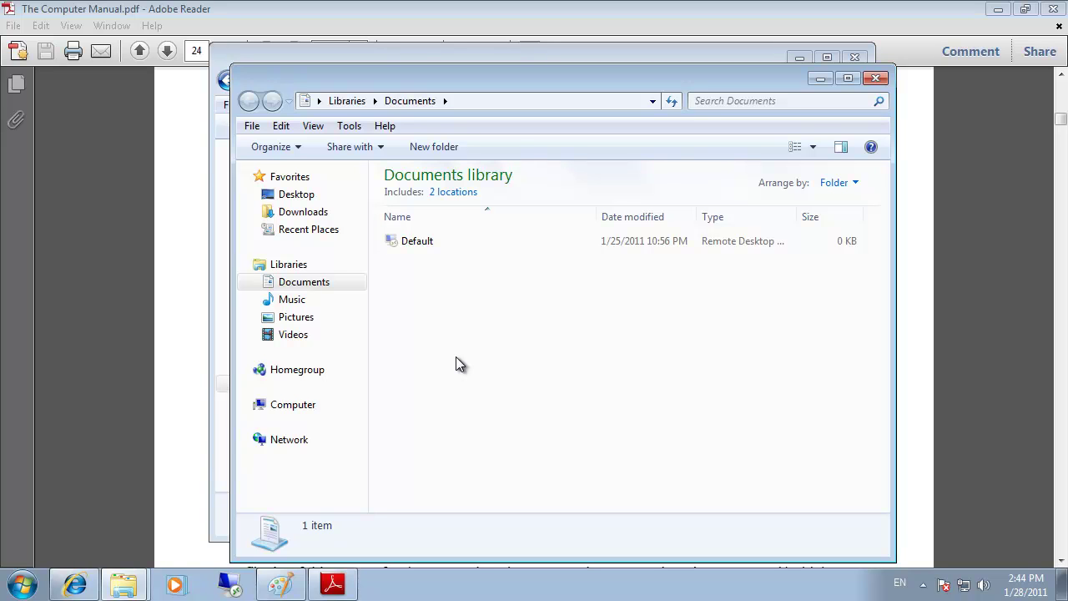
pyautogui.hotkey('ctrl', 'v')
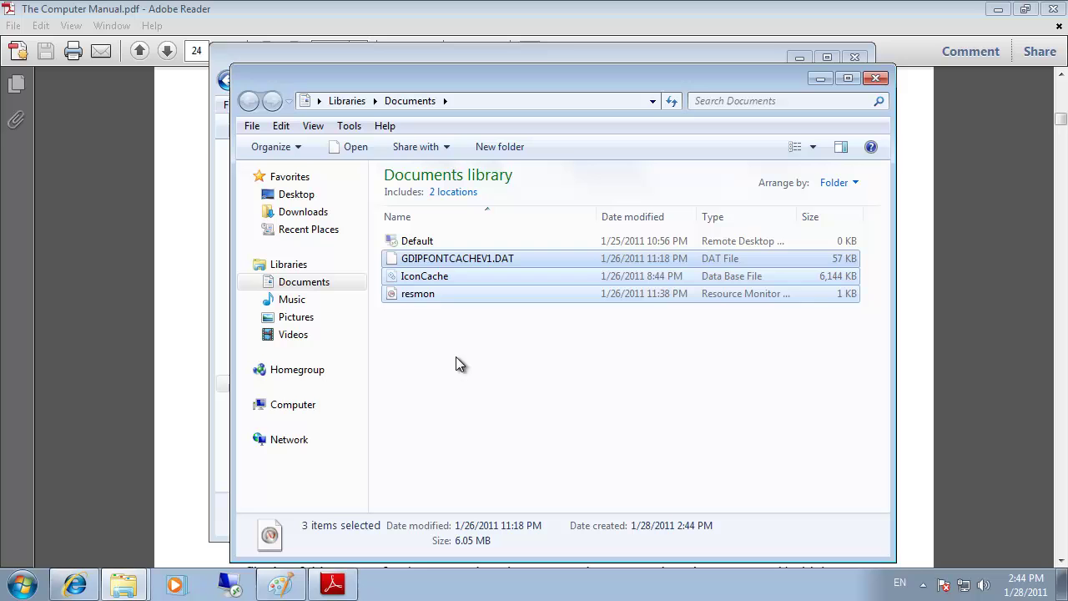
pyautogui.click(876, 77)
# Step: Select IconCache, VirtualStore, Temp, GDIPFONTCACHEV1.DAT and VMware individually in the Local folder, toggle some of them off, and clear the selection
pyautogui.click(455, 294)
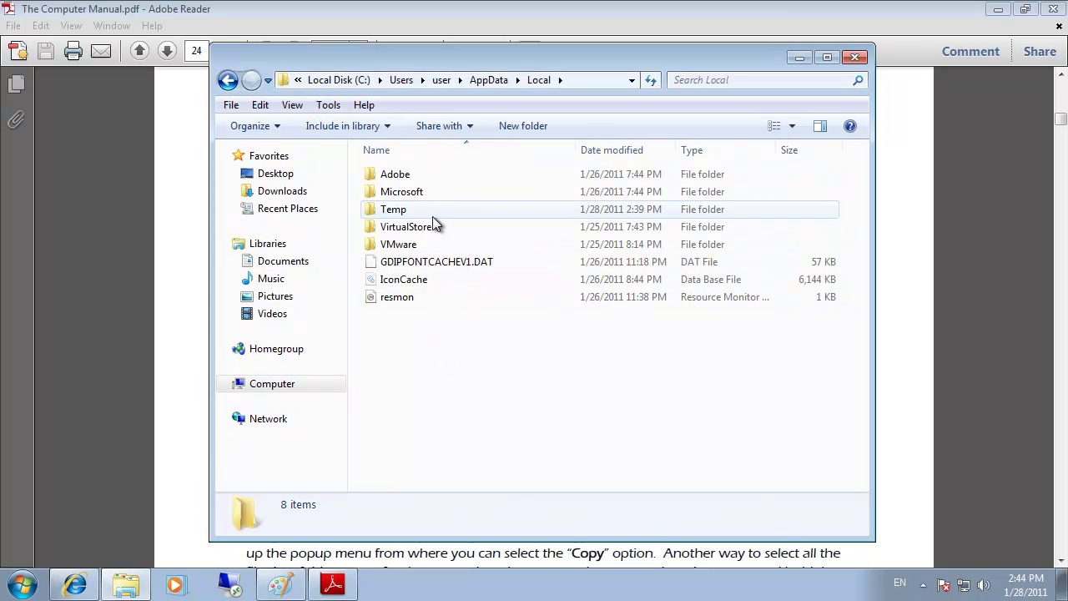
pyautogui.click(408, 278)
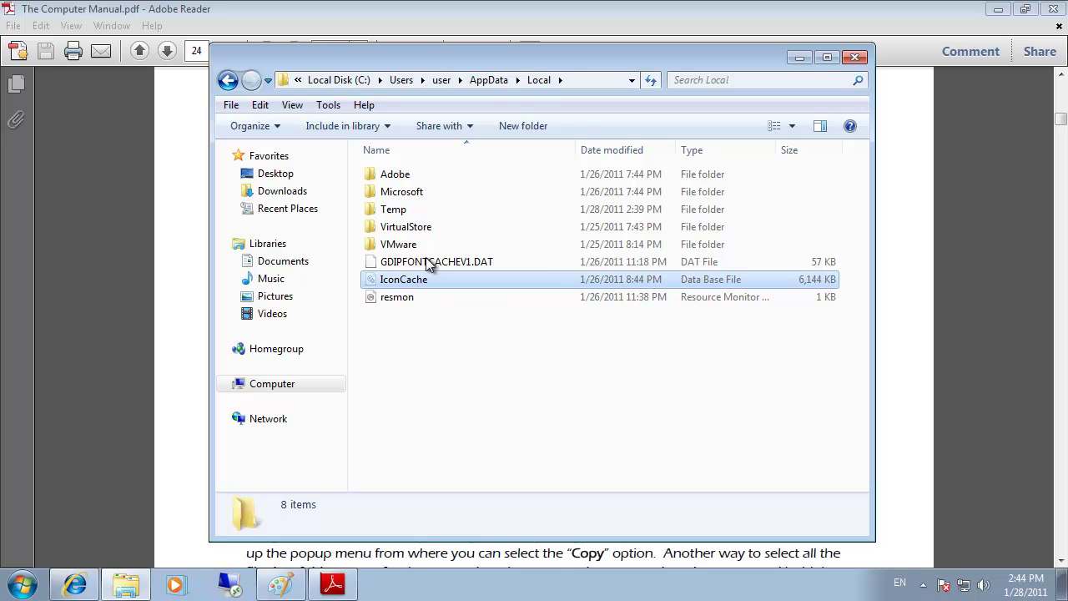
pyautogui.keyDown('ctrl'); pyautogui.click(409, 227); pyautogui.keyUp('ctrl')
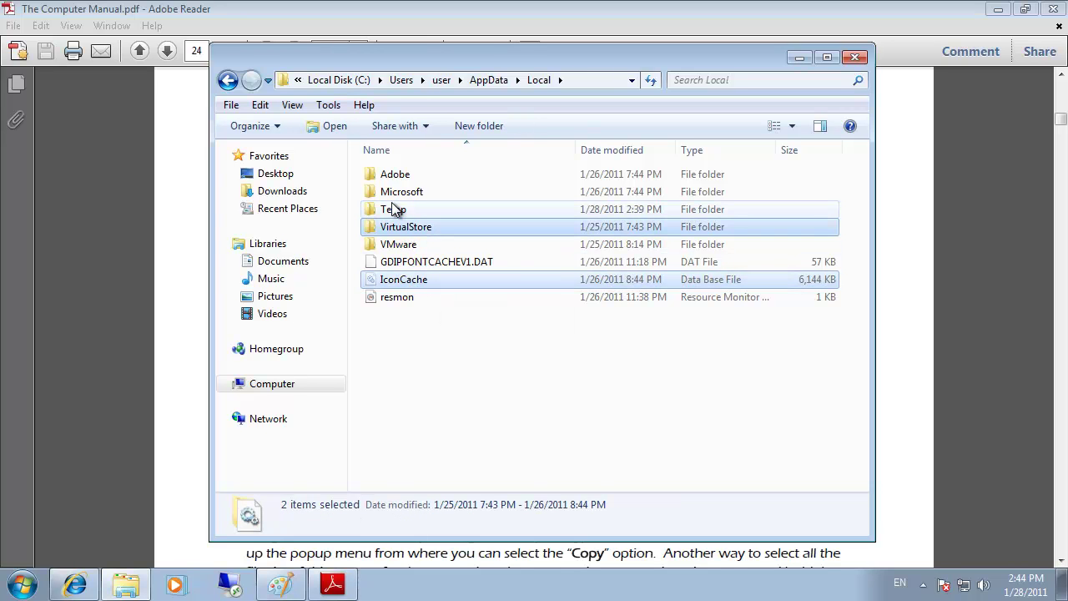
pyautogui.keyDown('ctrl'); pyautogui.click(393, 209); pyautogui.keyUp('ctrl')
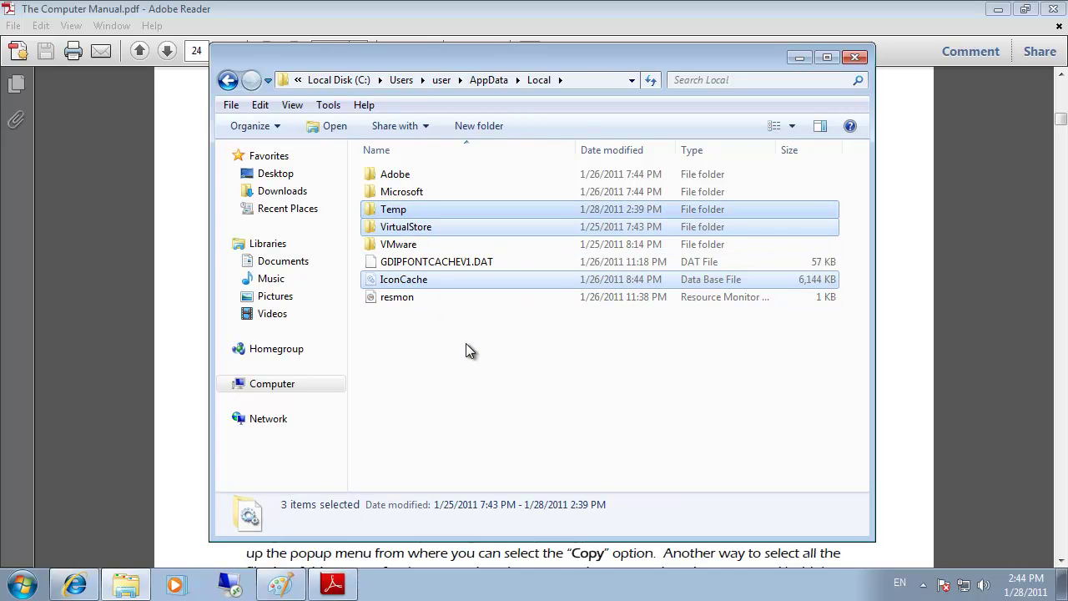
pyautogui.keyDown('ctrl'); pyautogui.click(401, 261); pyautogui.keyUp('ctrl')
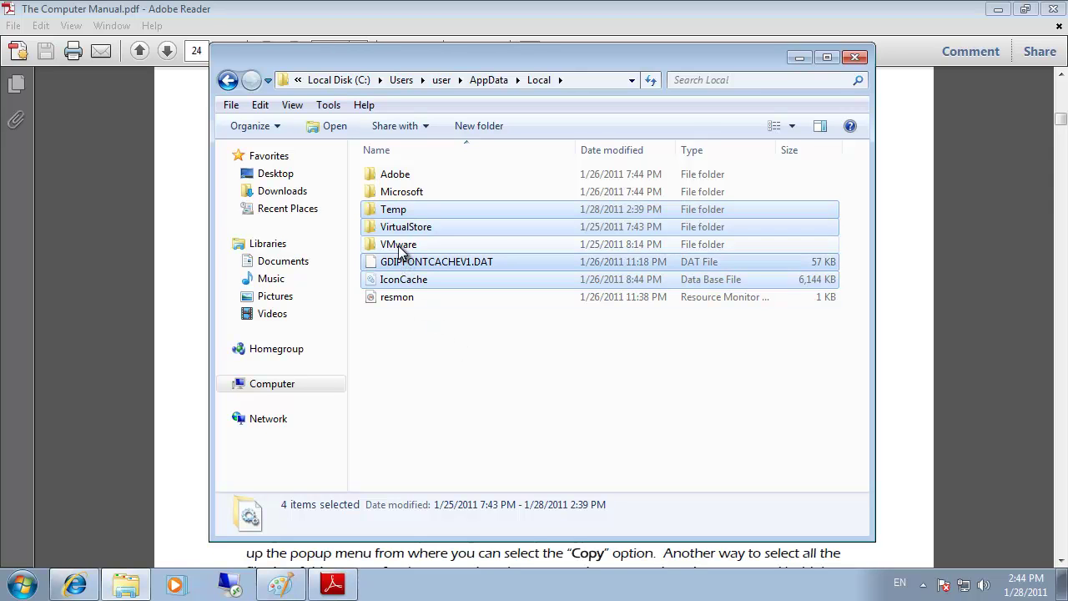
pyautogui.keyDown('ctrl'); pyautogui.click(405, 245); pyautogui.keyUp('ctrl')
pyautogui.keyDown('ctrl'); pyautogui.click(401, 262); pyautogui.keyUp('ctrl')
pyautogui.keyDown('ctrl'); pyautogui.click(405, 244); pyautogui.keyUp('ctrl')
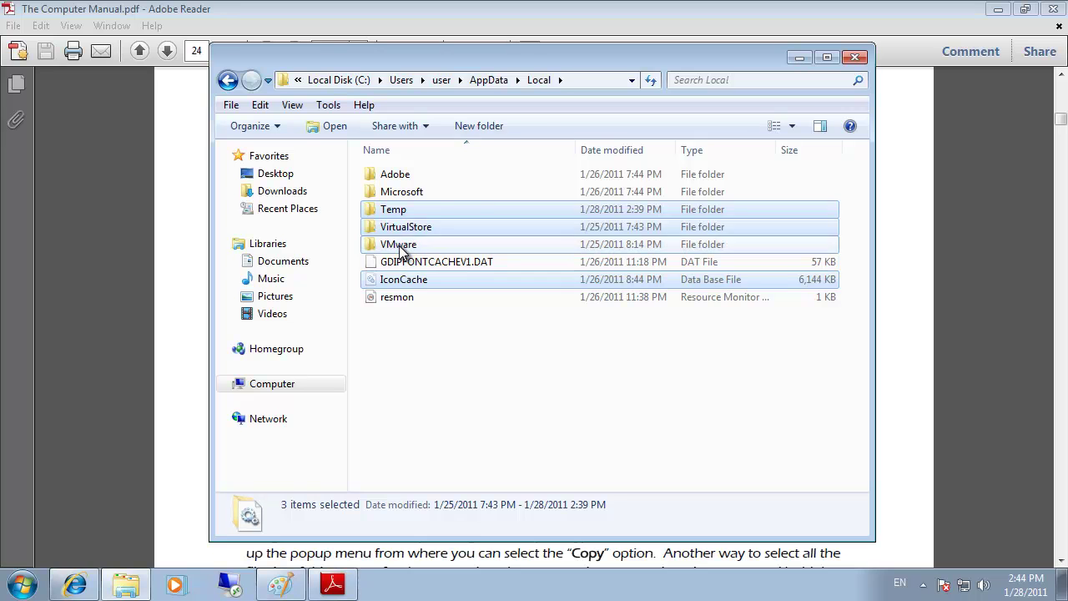
pyautogui.keyDown('ctrl'); pyautogui.click(442, 227); pyautogui.keyUp('ctrl')
pyautogui.click(460, 370)
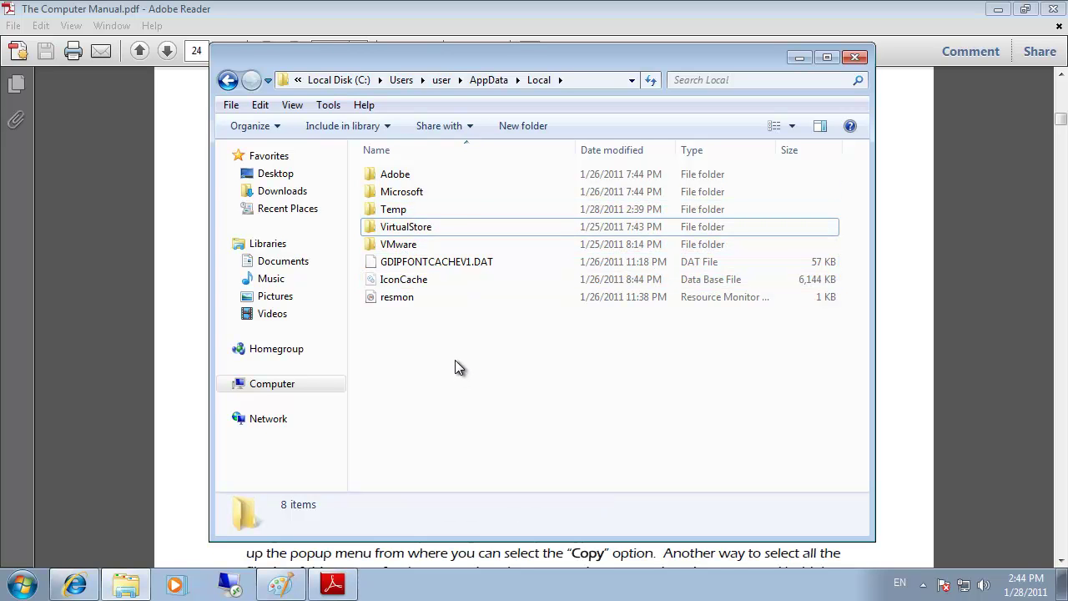
# Step: Select the continuous range from Microsoft to IconCache, clear it, and select all items in the Local folder
pyautogui.click(410, 193)
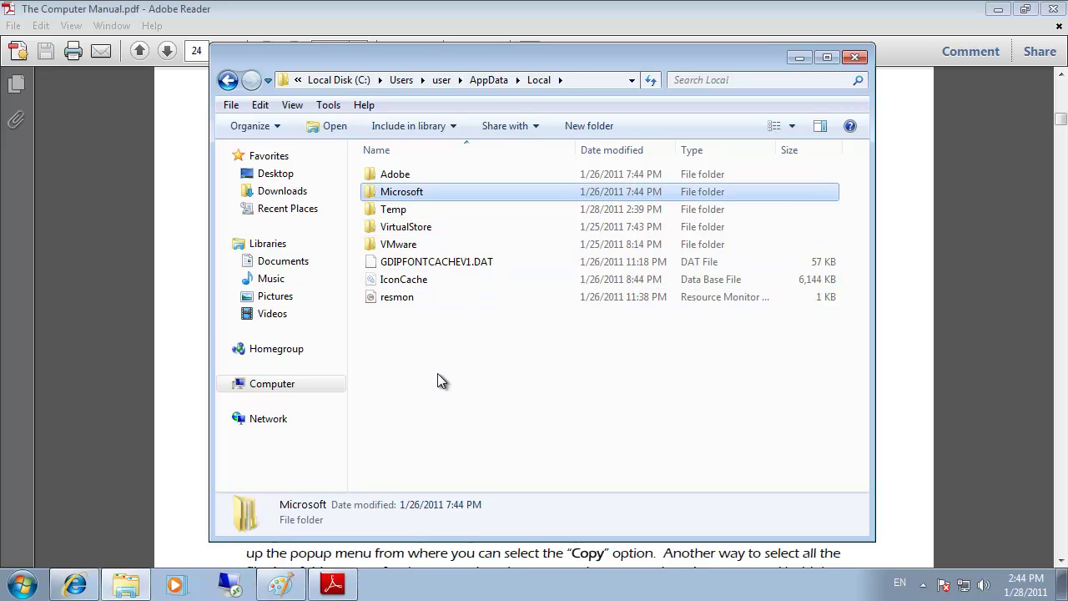
pyautogui.moveTo(399, 285)
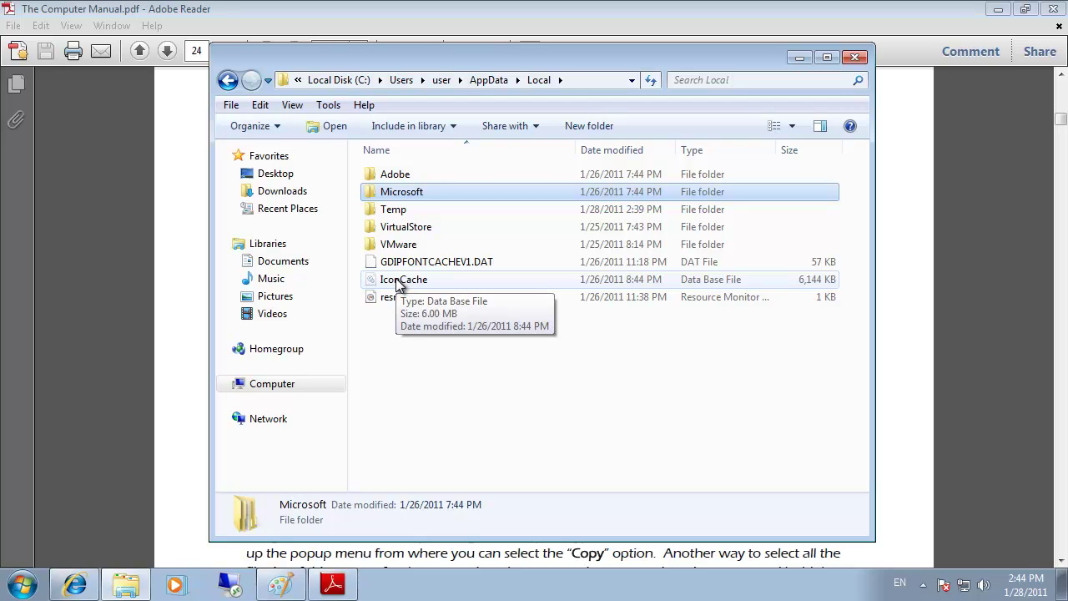
pyautogui.keyDown('shift'); pyautogui.click(399, 285); pyautogui.keyUp('shift')
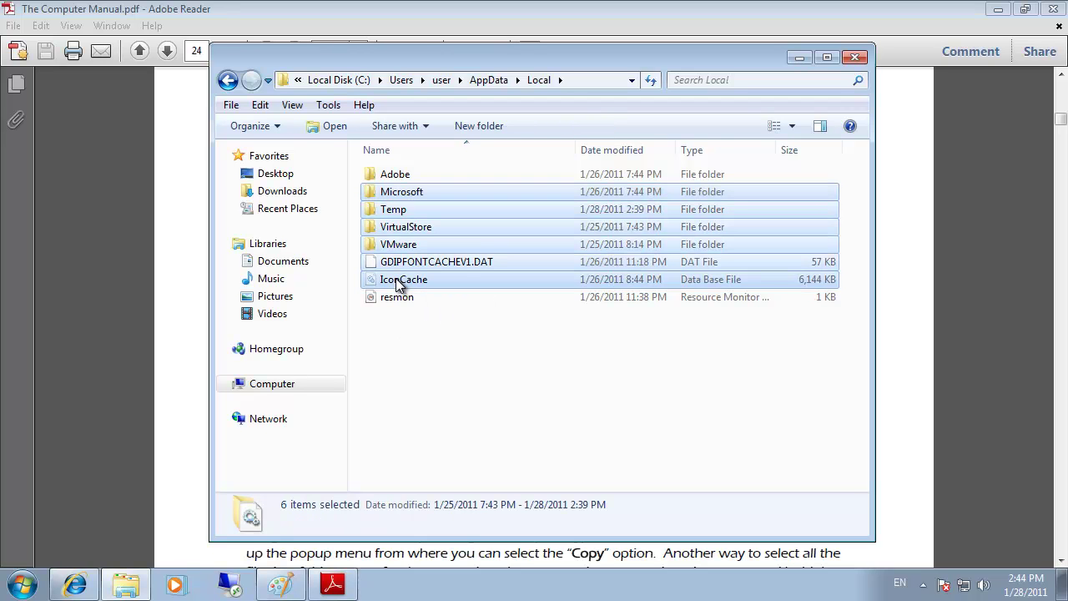
pyautogui.click(475, 335)
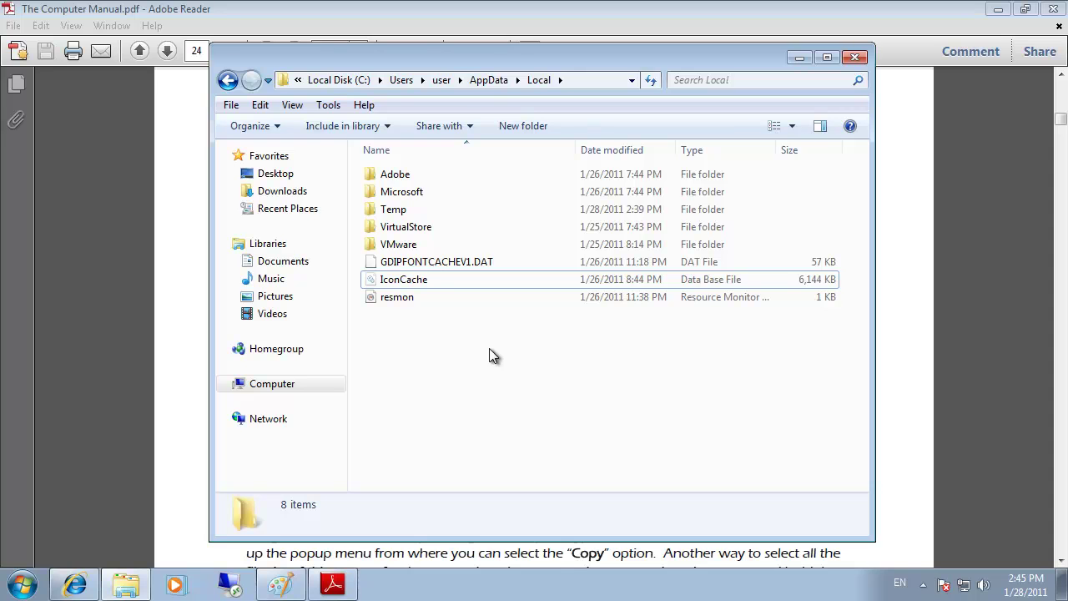
pyautogui.hotkey('ctrl', 'a')
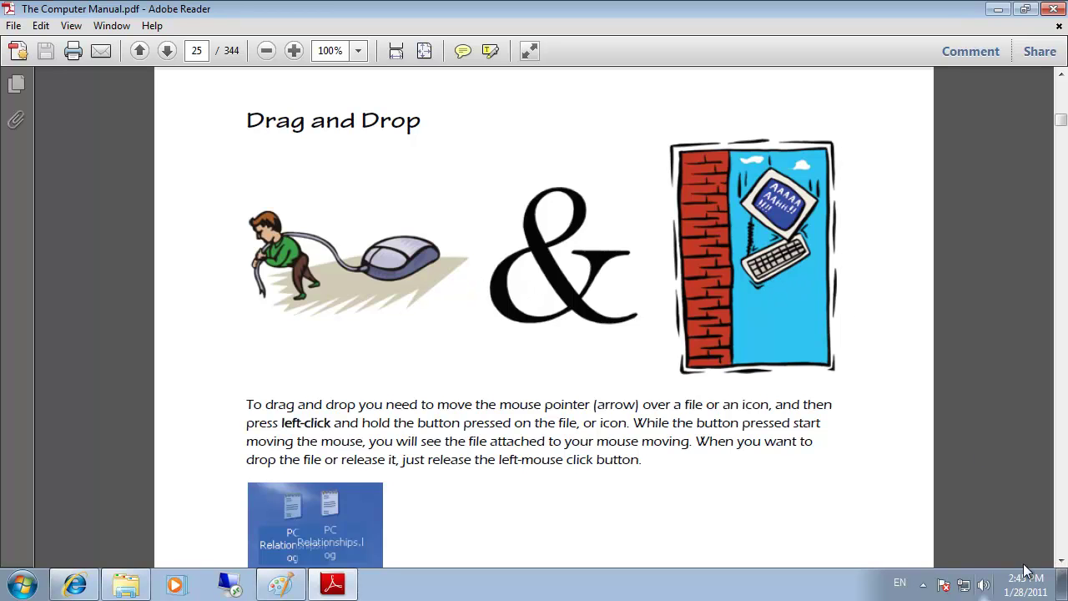
pyautogui.scroll(-2, 684, 405)
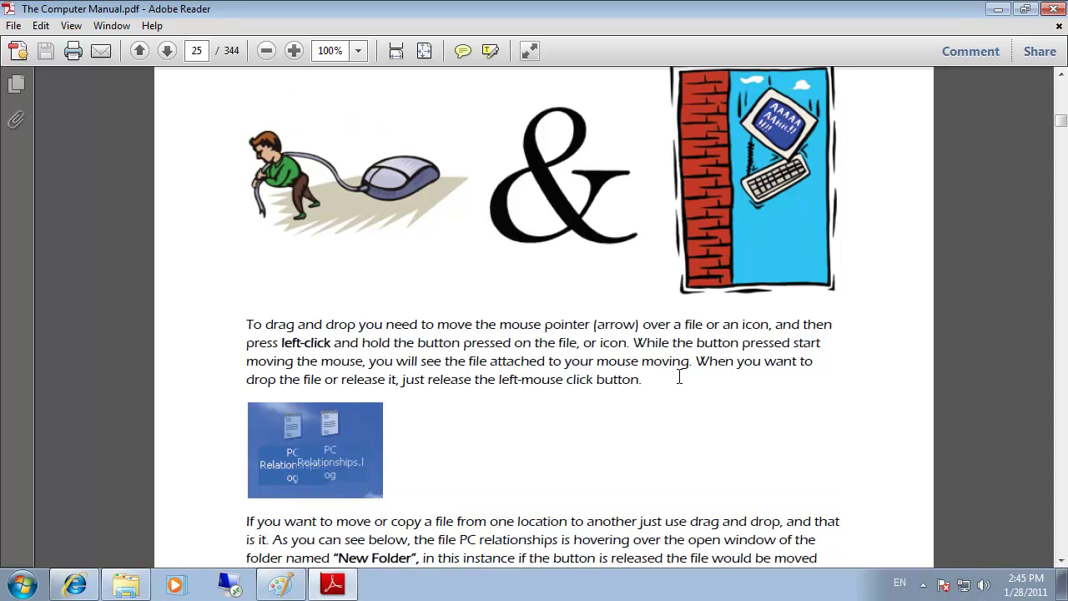
# Step: Bring up the Local folder, open the Documents library, arrange the two windows side by side and clear the file selection
pyautogui.click(126, 584)
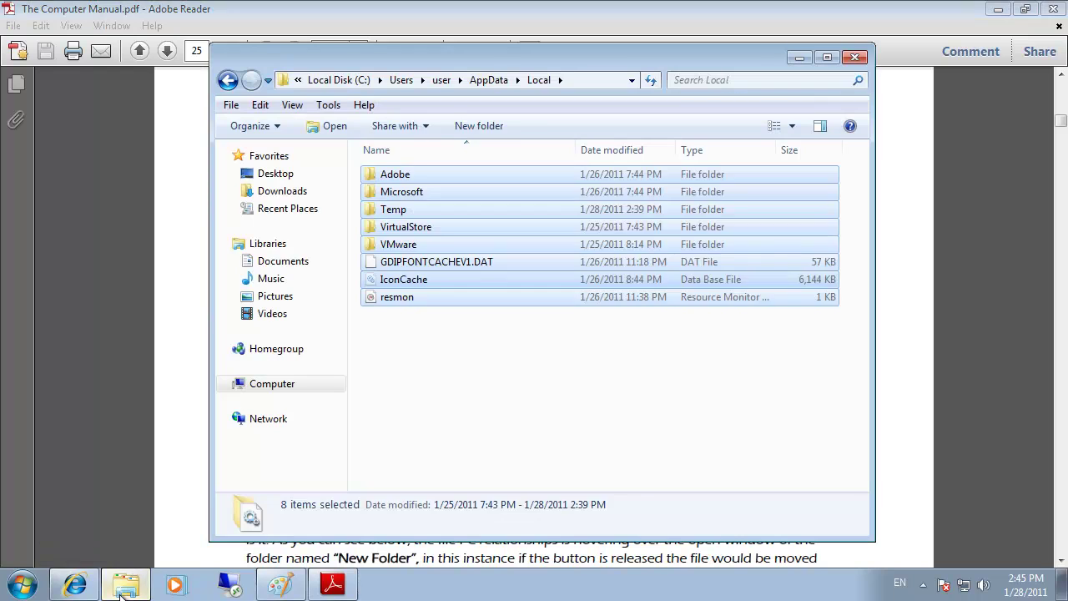
pyautogui.click(423, 416)
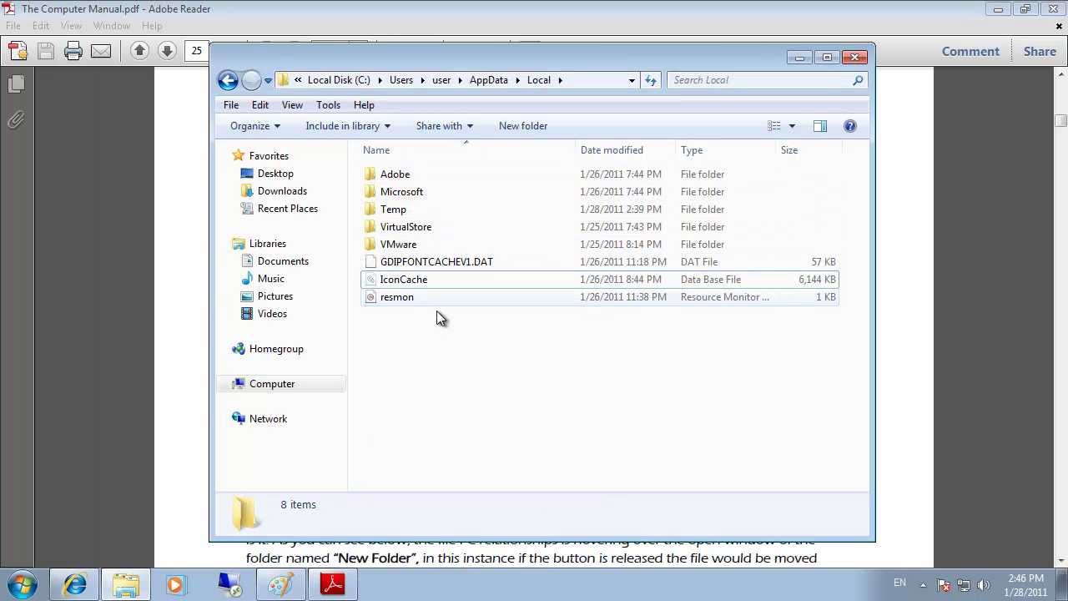
pyautogui.click(397, 300)
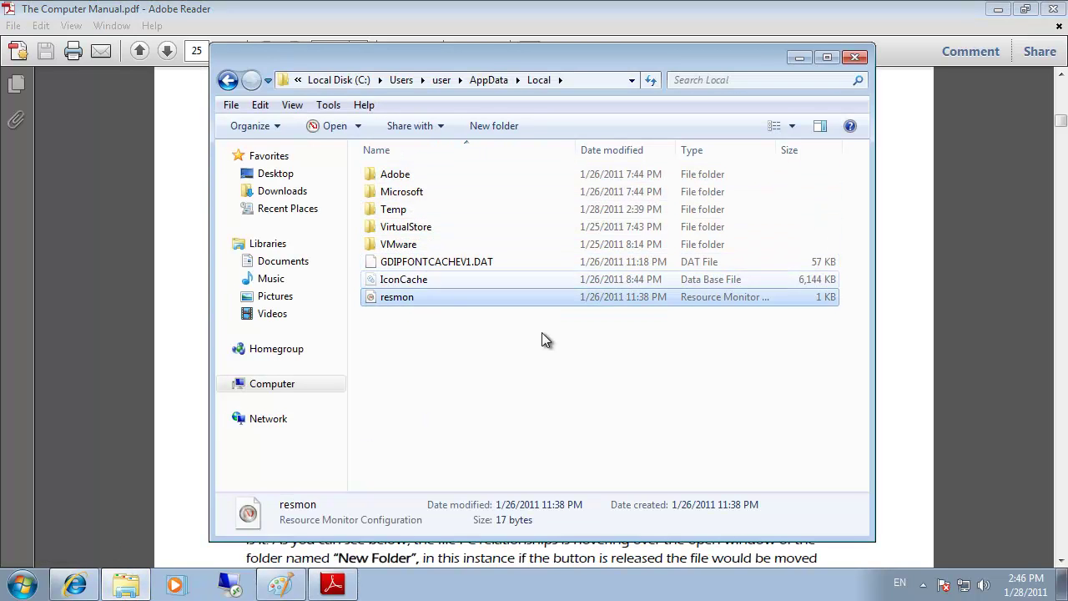
pyautogui.click(24, 584)
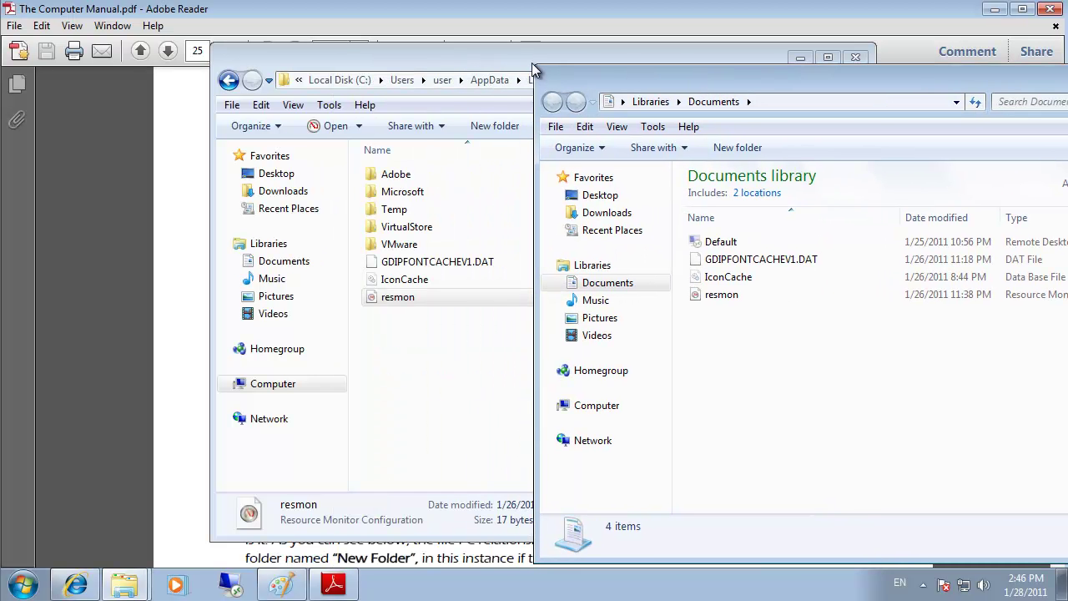
pyautogui.moveTo(505, 57); pyautogui.dragTo(278, 65)
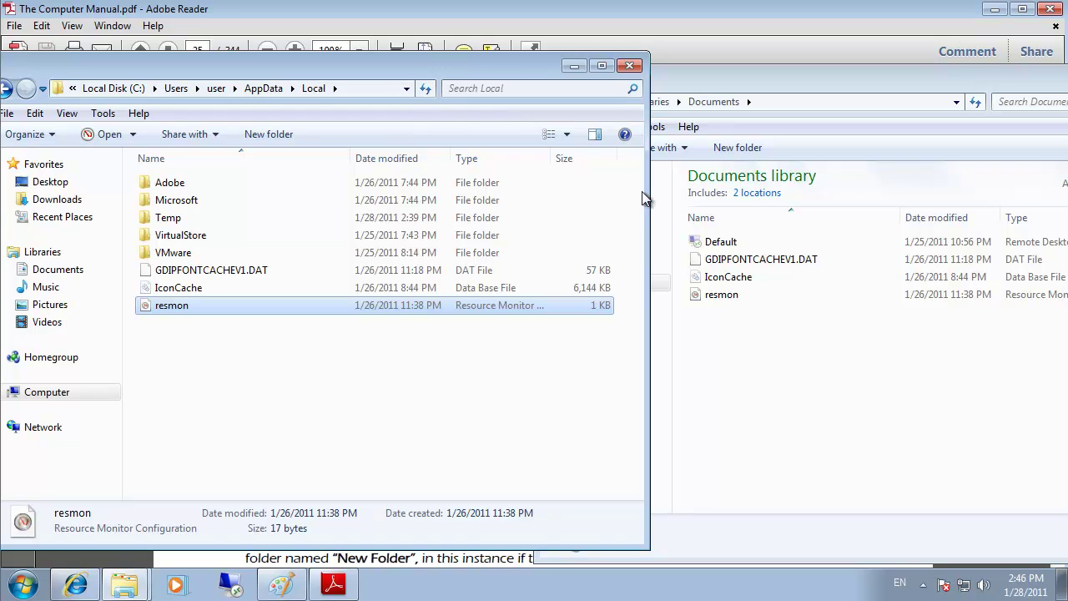
pyautogui.moveTo(635, 212); pyautogui.dragTo(480, 212)
pyautogui.moveTo(670, 81); pyautogui.dragTo(637, 72)
pyautogui.click(298, 373)
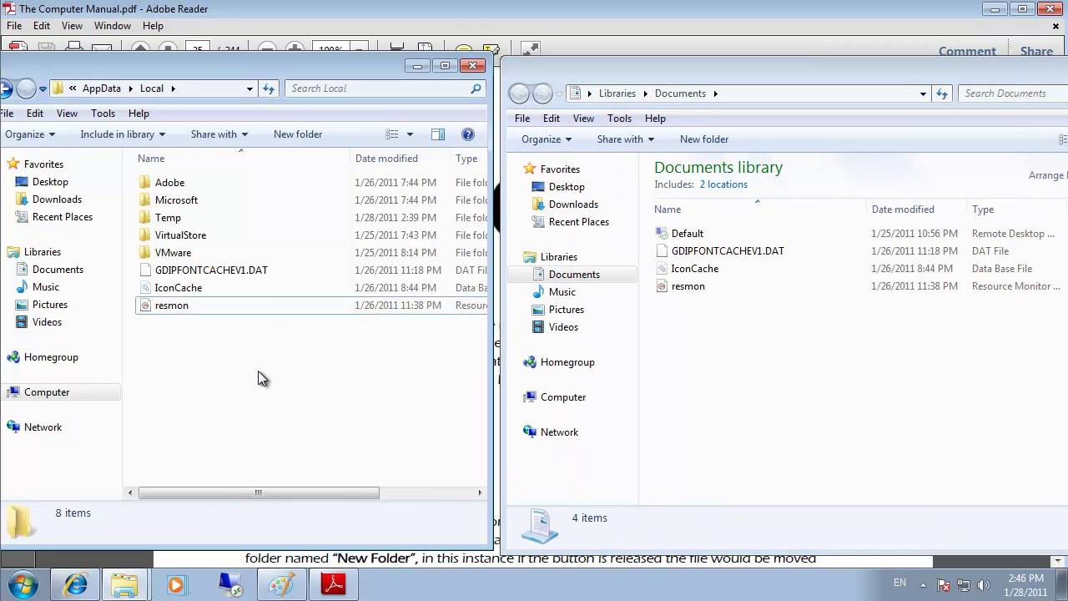
# Step: Copy IconCache from the Local folder into the Documents library, switching between move, link and copy on the way, and replace the existing file
pyautogui.click(184, 292)
pyautogui.moveTo(182, 289); pyautogui.dragTo(757, 390)
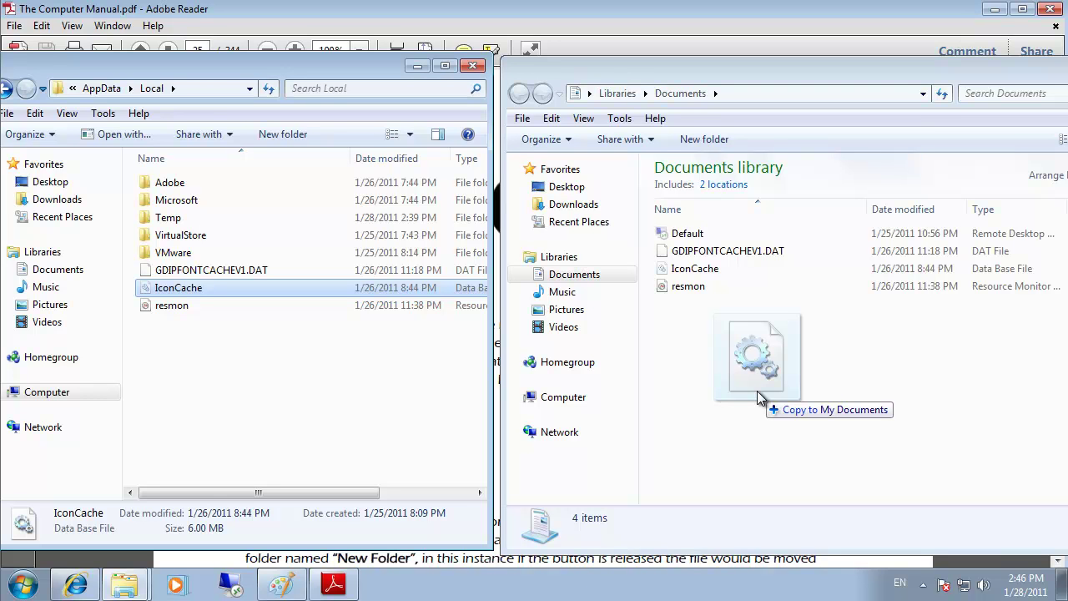
pyautogui.press('shift')
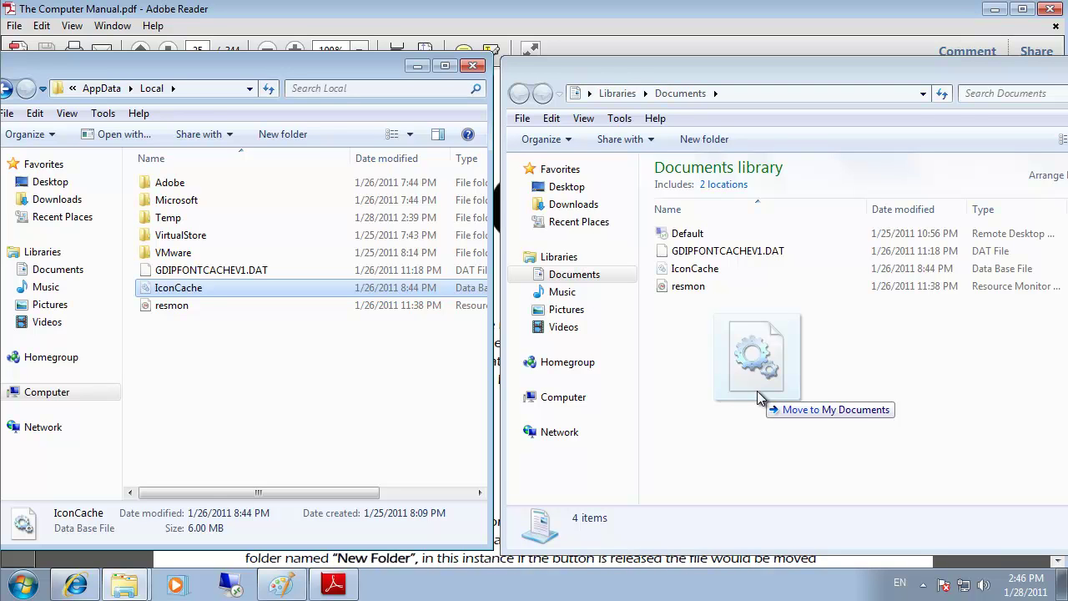
pyautogui.press('alt')
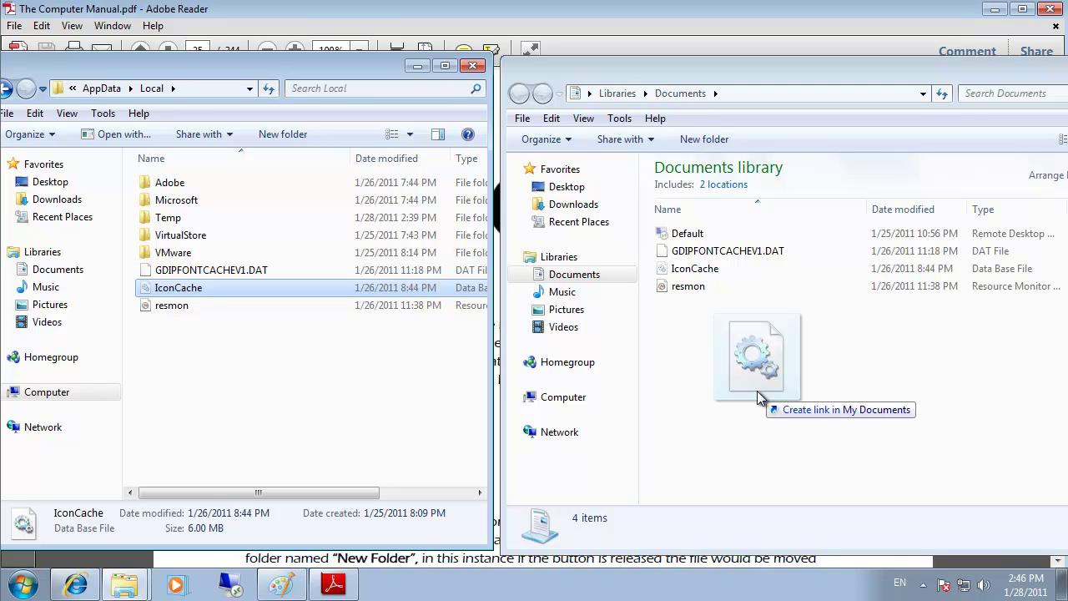
pyautogui.press('shift')
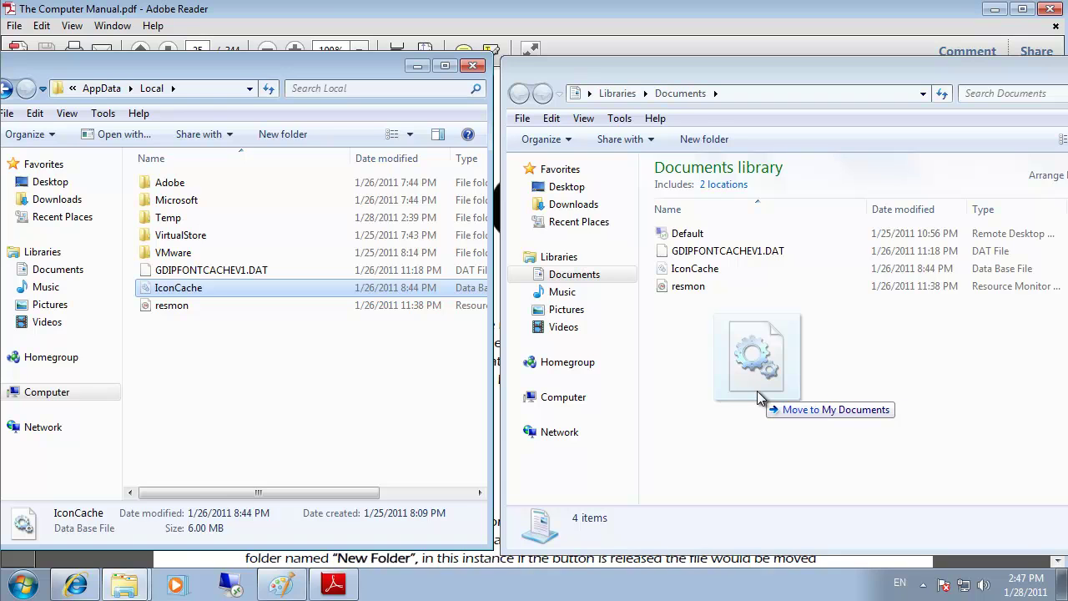
pyautogui.press('ctrl')
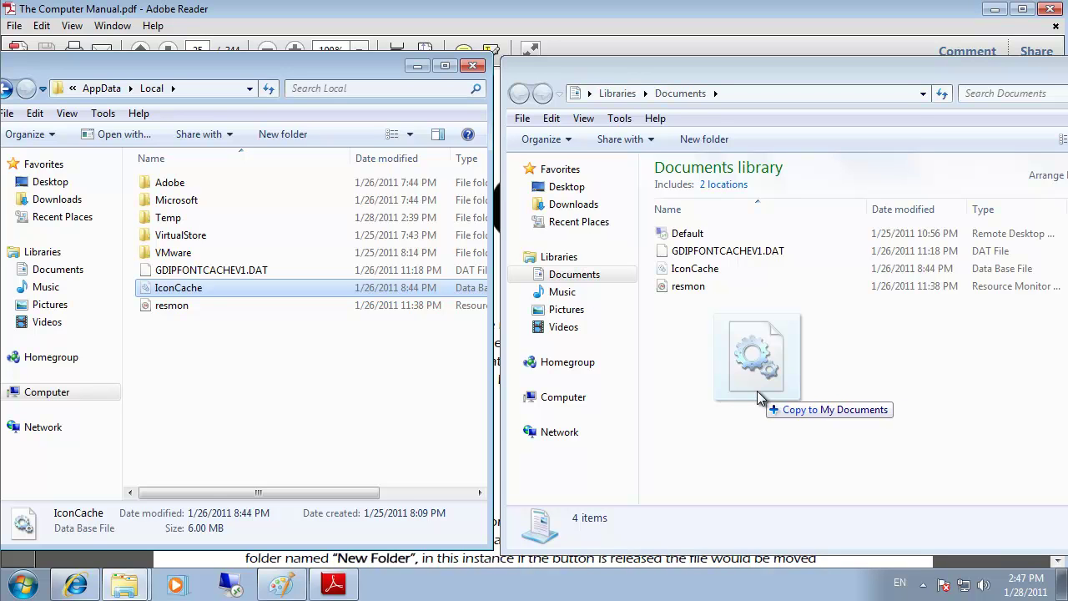
pyautogui.moveTo(757, 390); pyautogui.dragTo(757, 391)
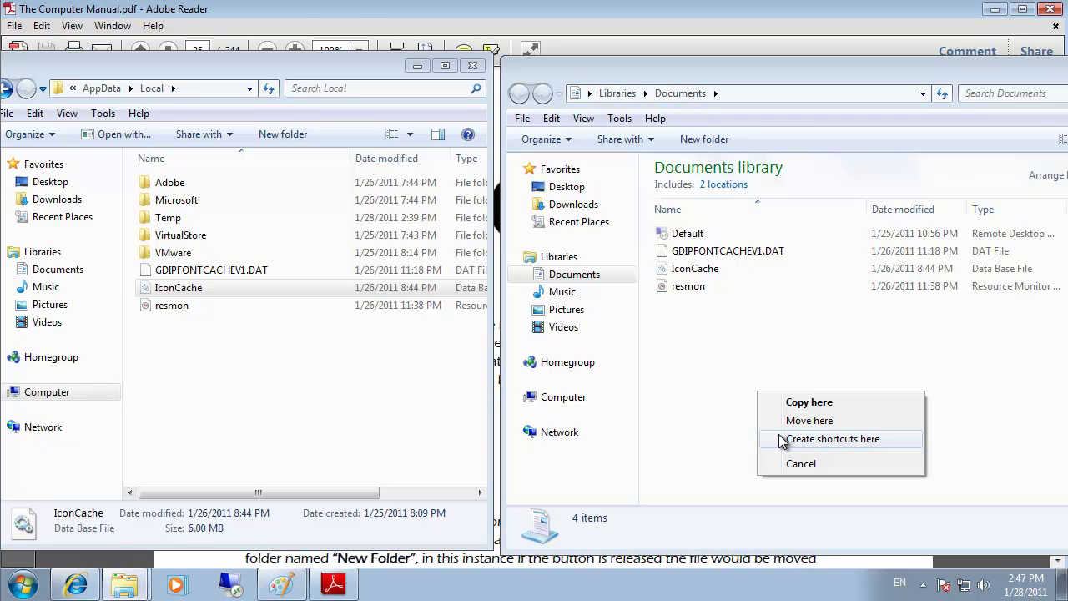
pyautogui.click(809, 402)
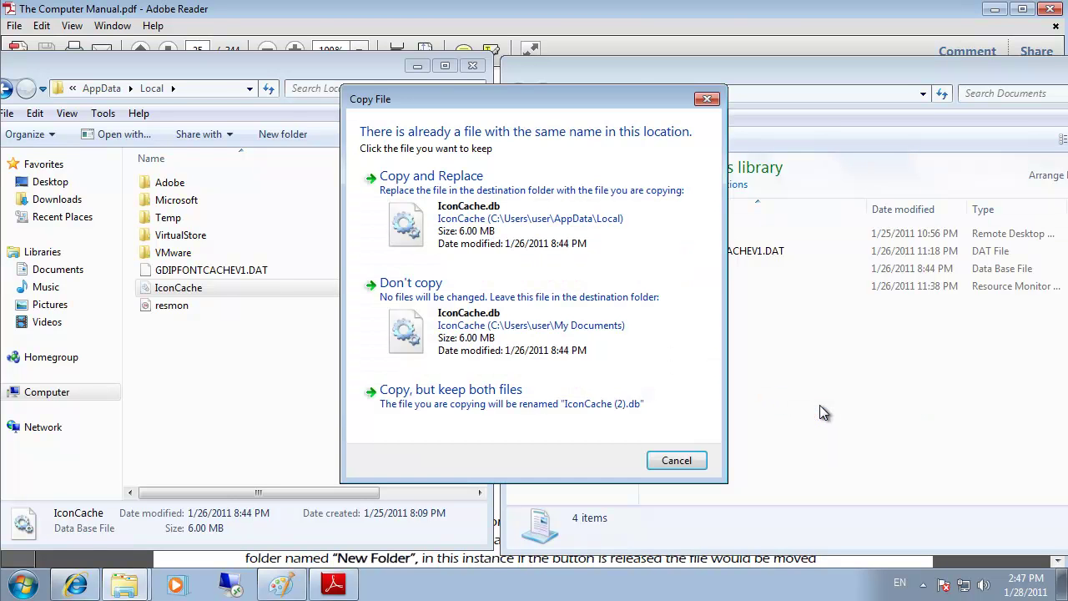
pyautogui.click(438, 221)
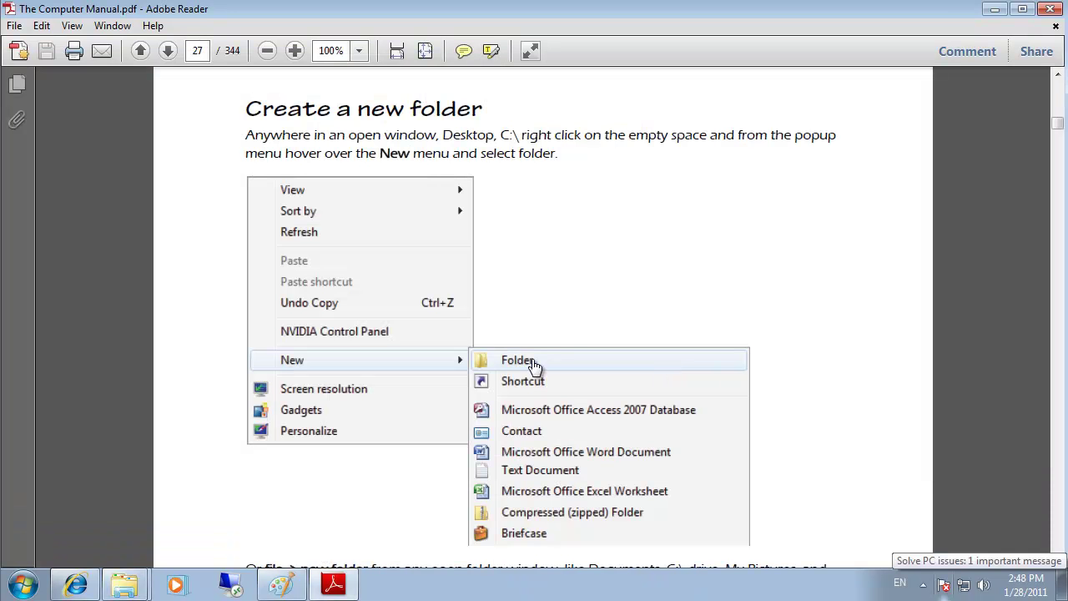
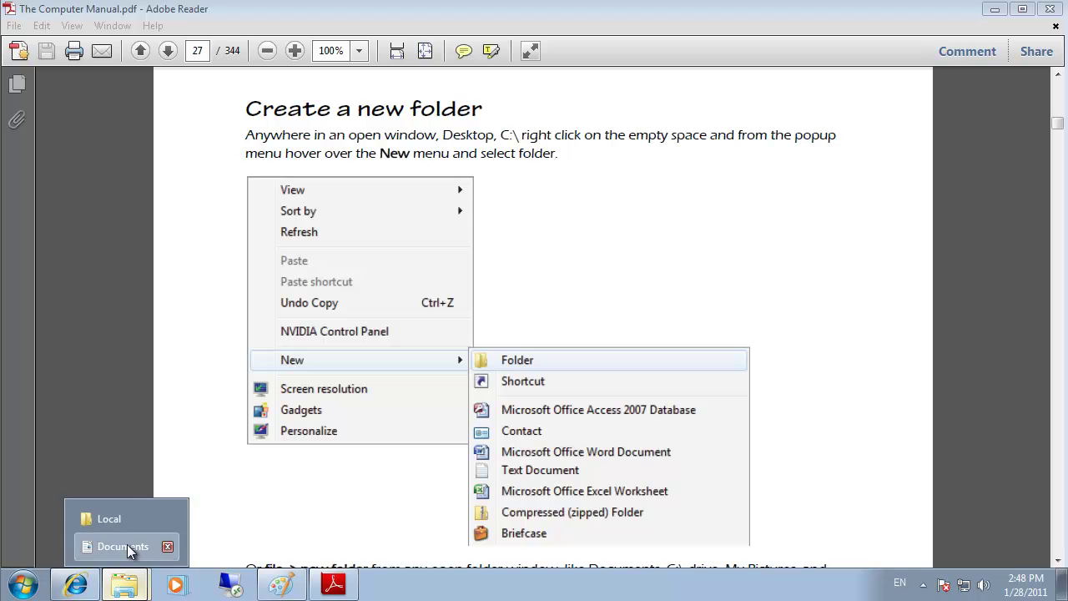
# Step: Create a new folder named testing in the Documents library
pyautogui.click(126, 544)
pyautogui.click(614, 392)
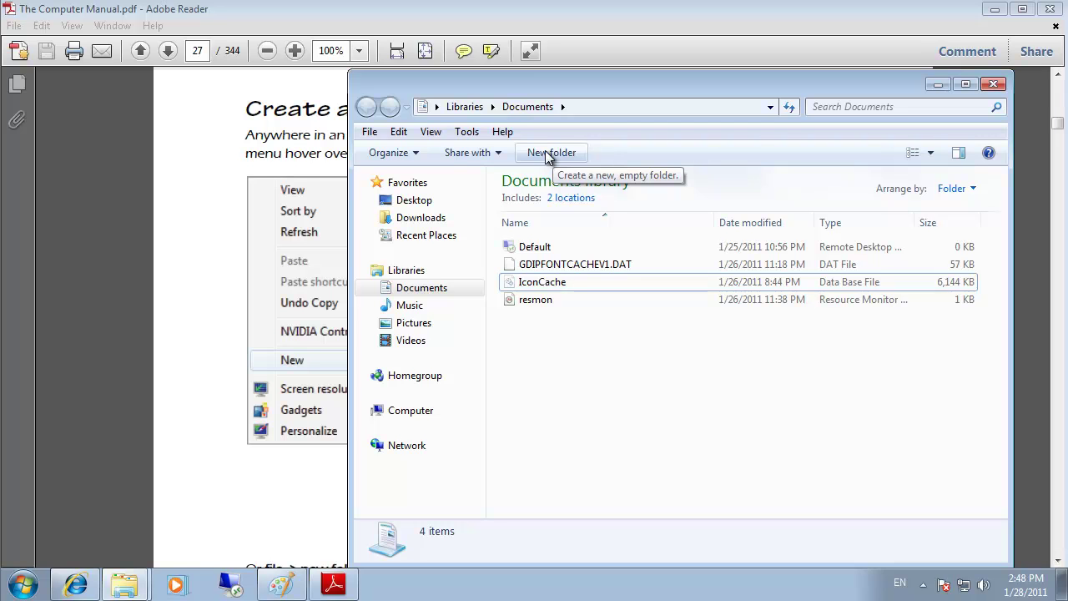
pyautogui.rightClick(552, 345)
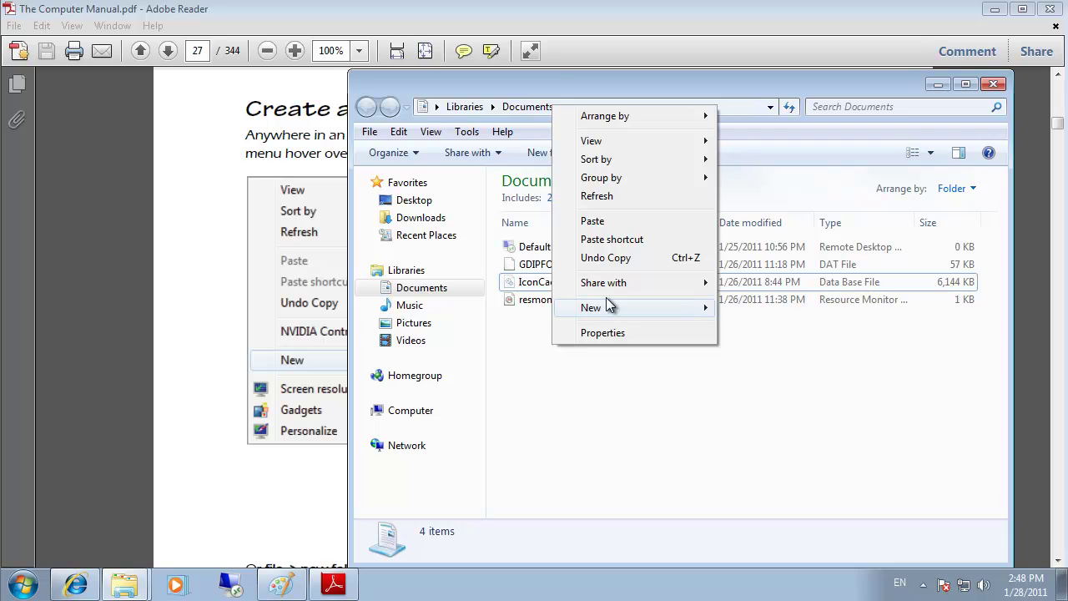
pyautogui.moveTo(610, 311)
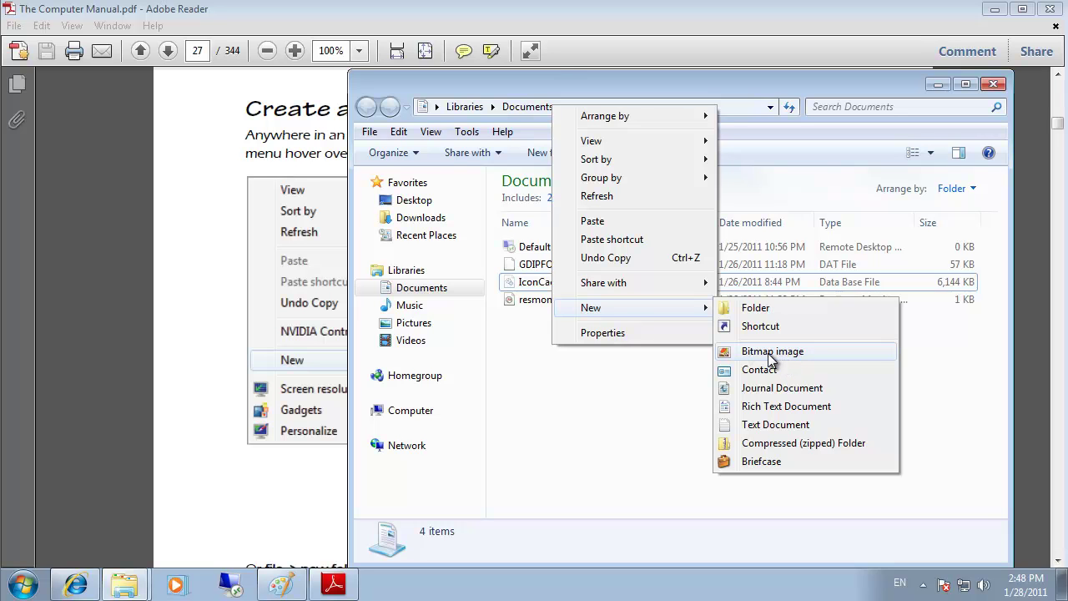
pyautogui.click(755, 308)
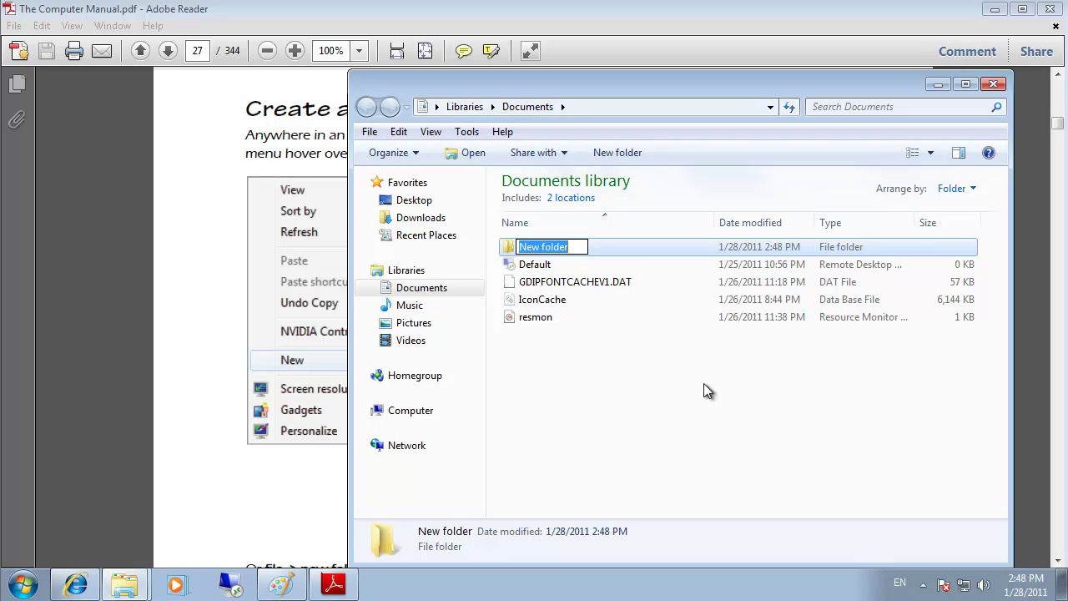
pyautogui.write('testing')
pyautogui.press('Return')
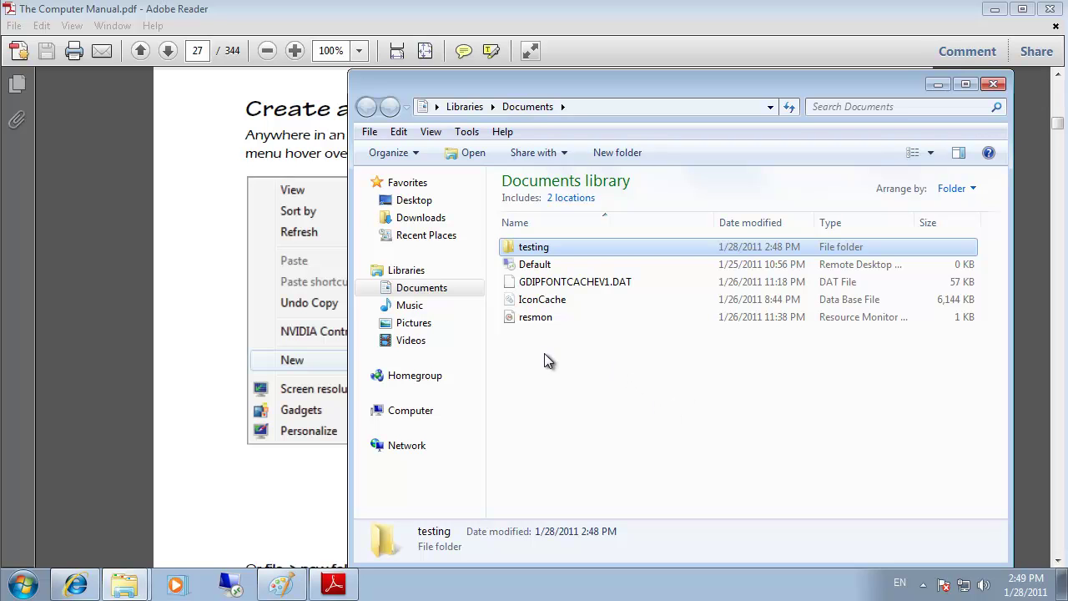
# Step: Open the testing folder's name for editing three times, selecting and deselecting its text, and leave editing each time
pyautogui.click(534, 249)
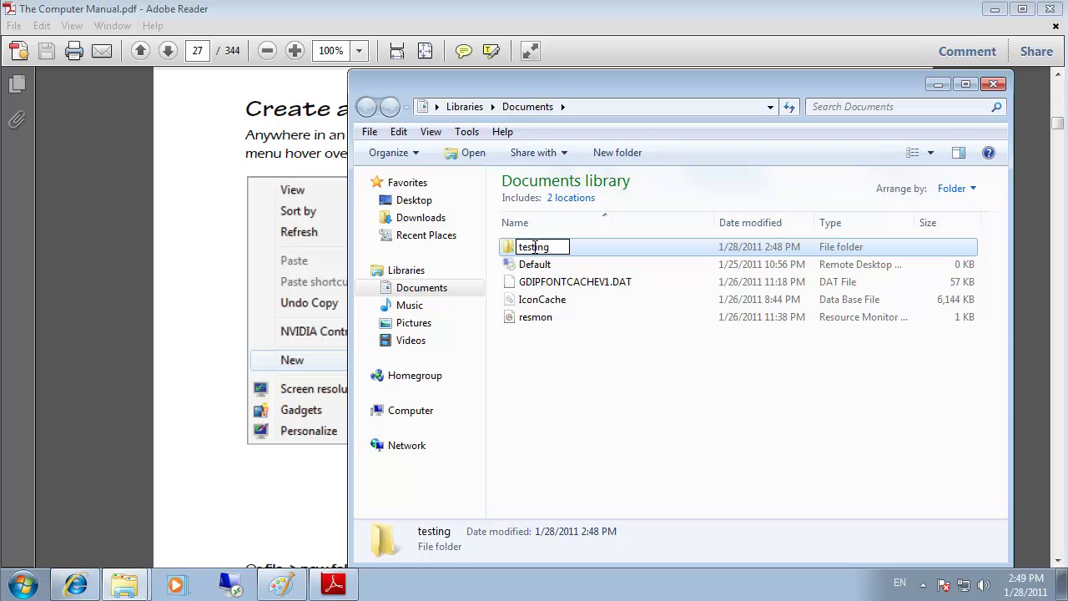
pyautogui.doubleClick(562, 246)
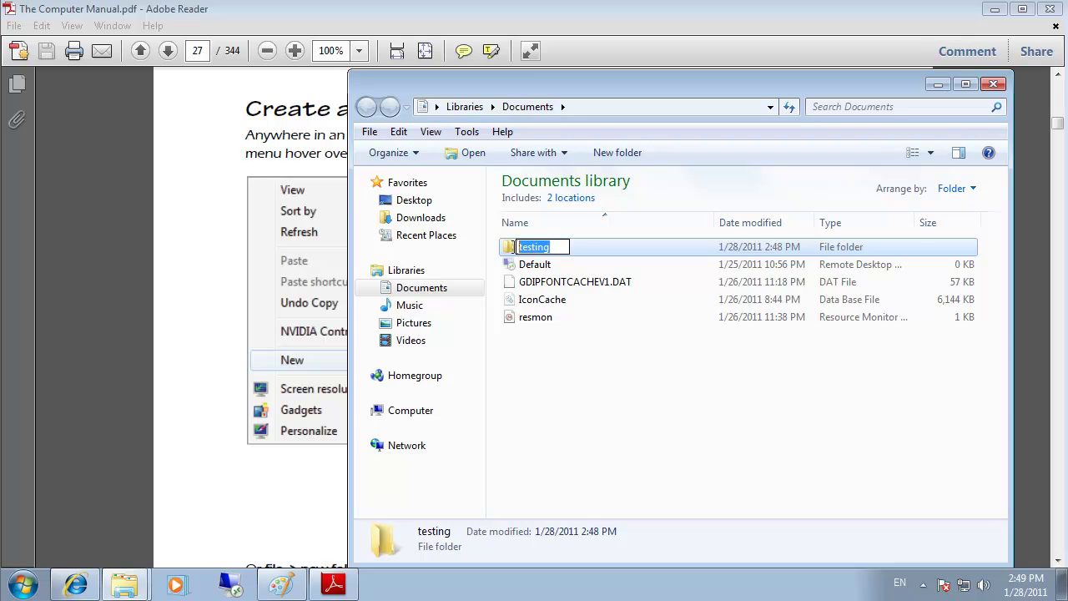
pyautogui.click(559, 246)
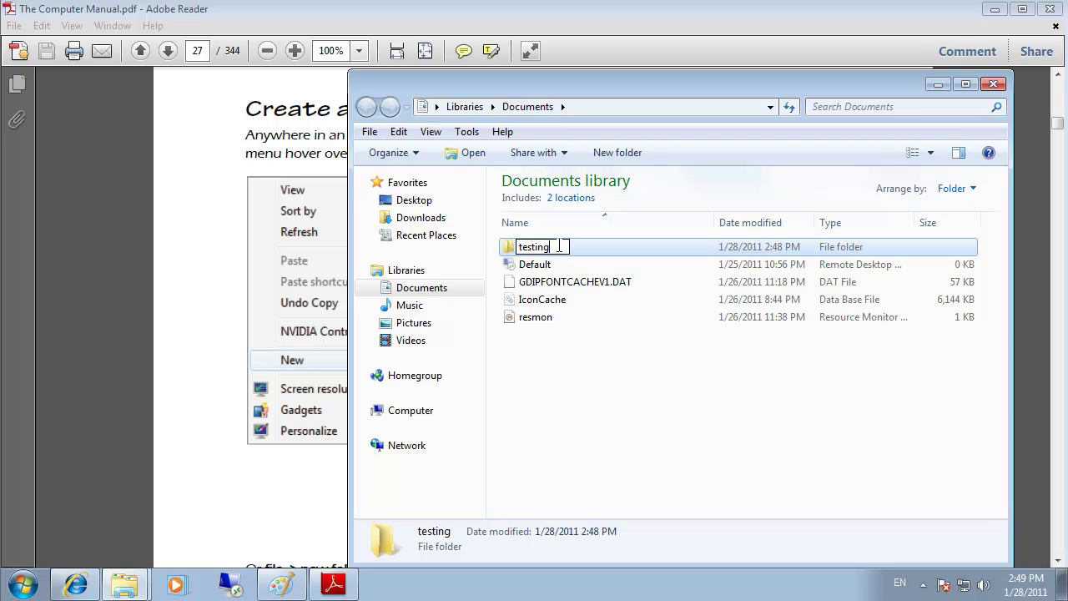
pyautogui.click(573, 316)
pyautogui.rightClick(531, 249)
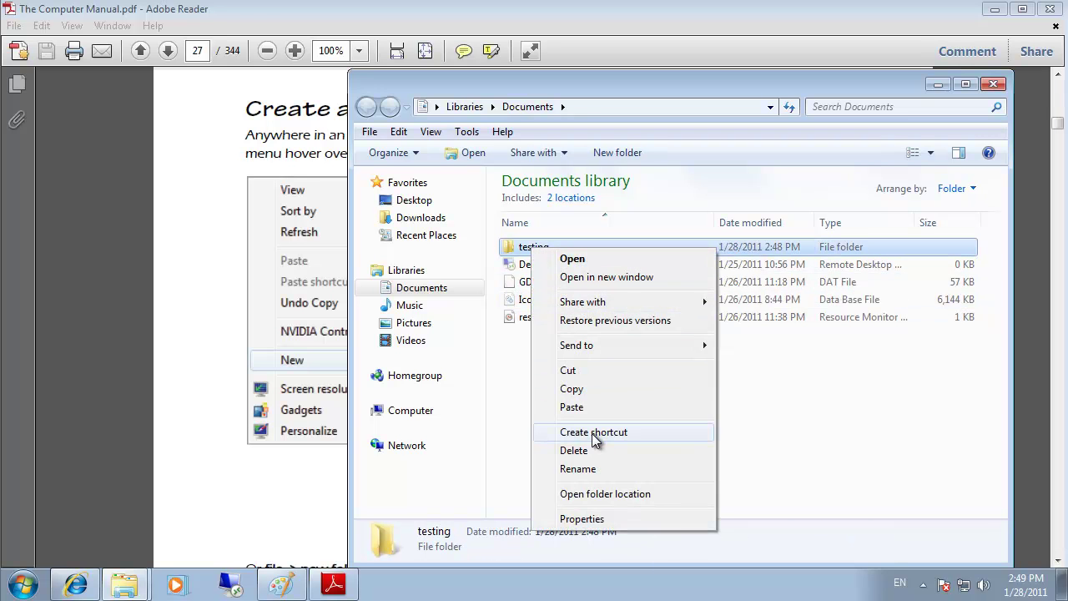
pyautogui.click(594, 470)
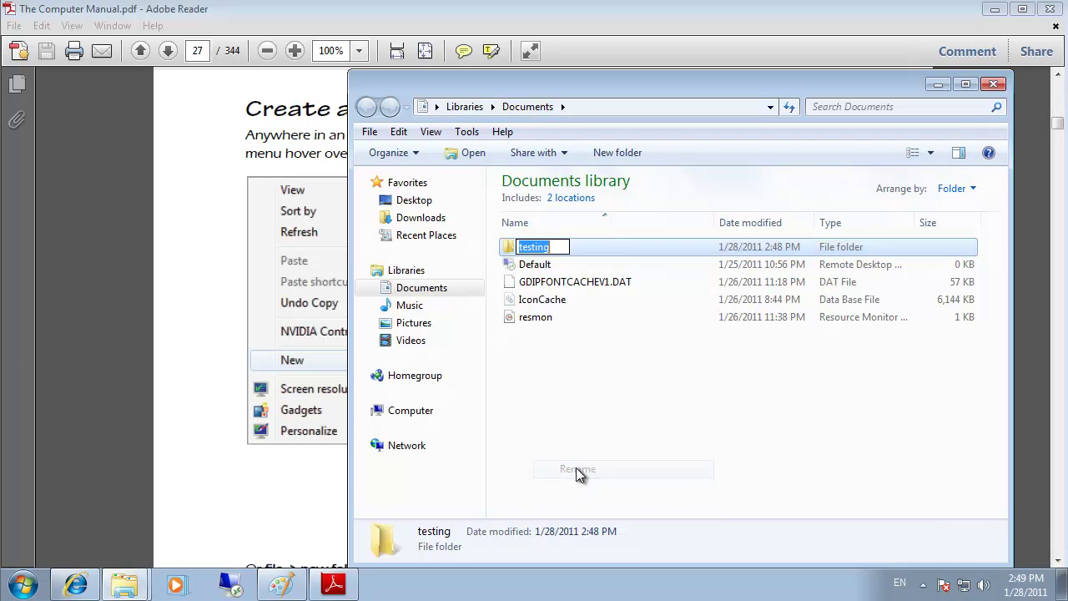
pyautogui.click(602, 374)
pyautogui.click(543, 251)
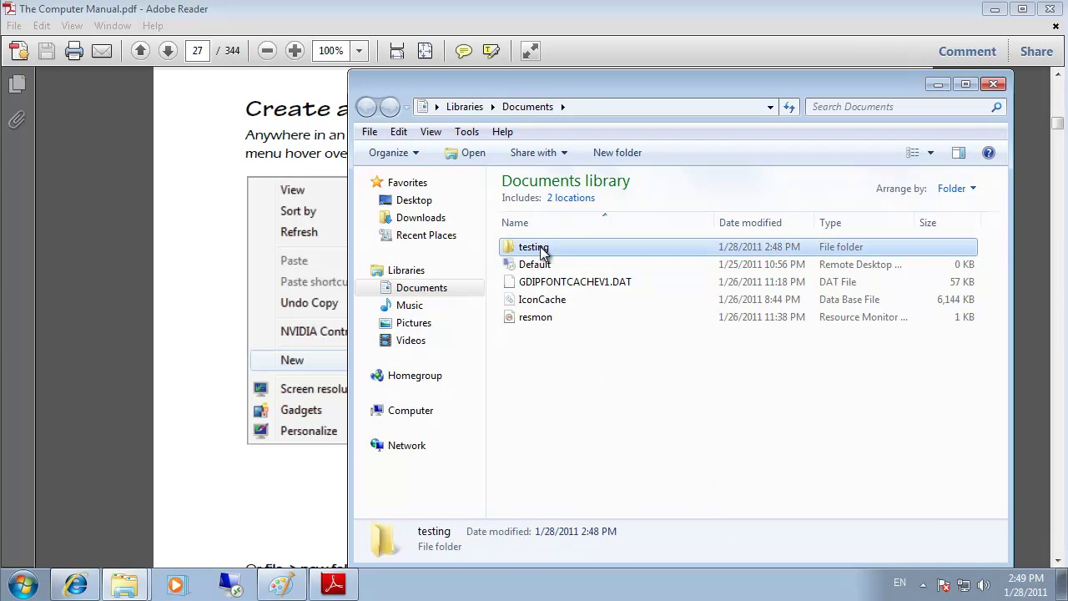
pyautogui.click(543, 250)
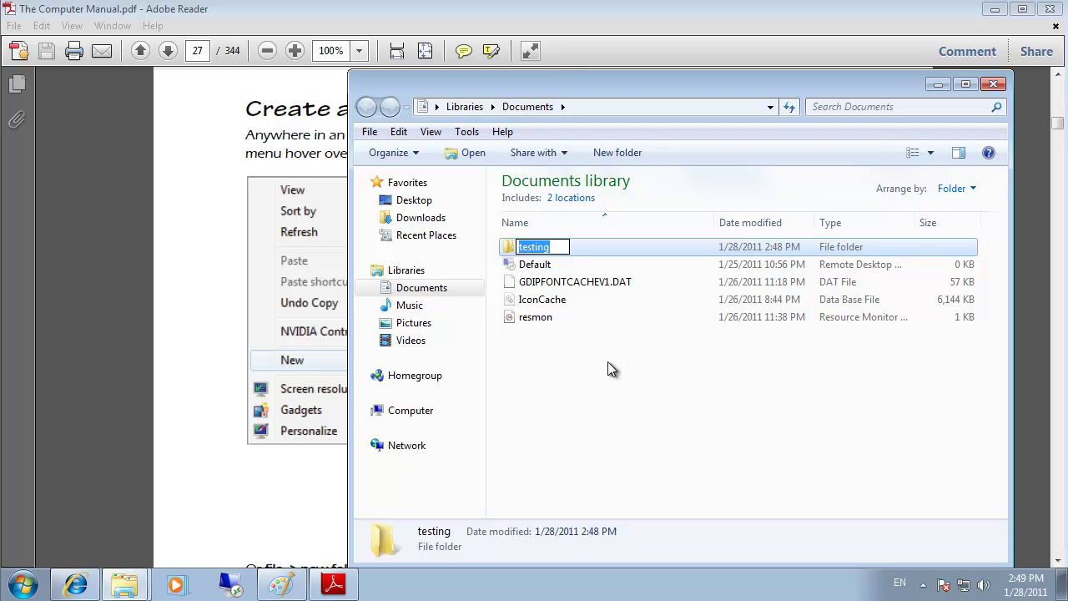
pyautogui.click(609, 367)
# Step: Open the name of GDIPFONTCACHEV1.DAT for editing and select only its DAT extension
pyautogui.click(568, 282)
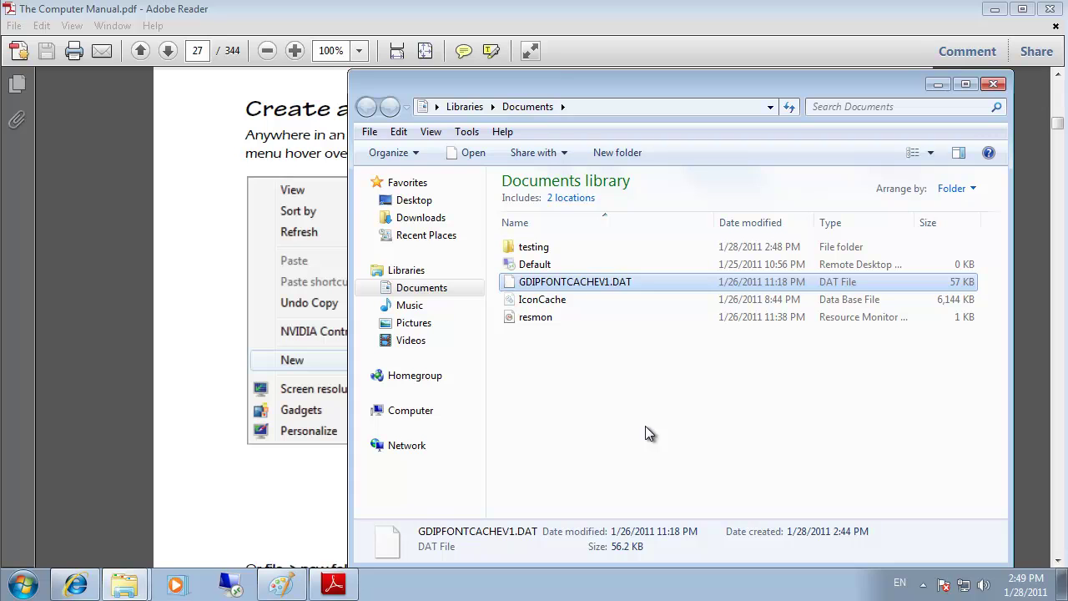
pyautogui.press('F2')
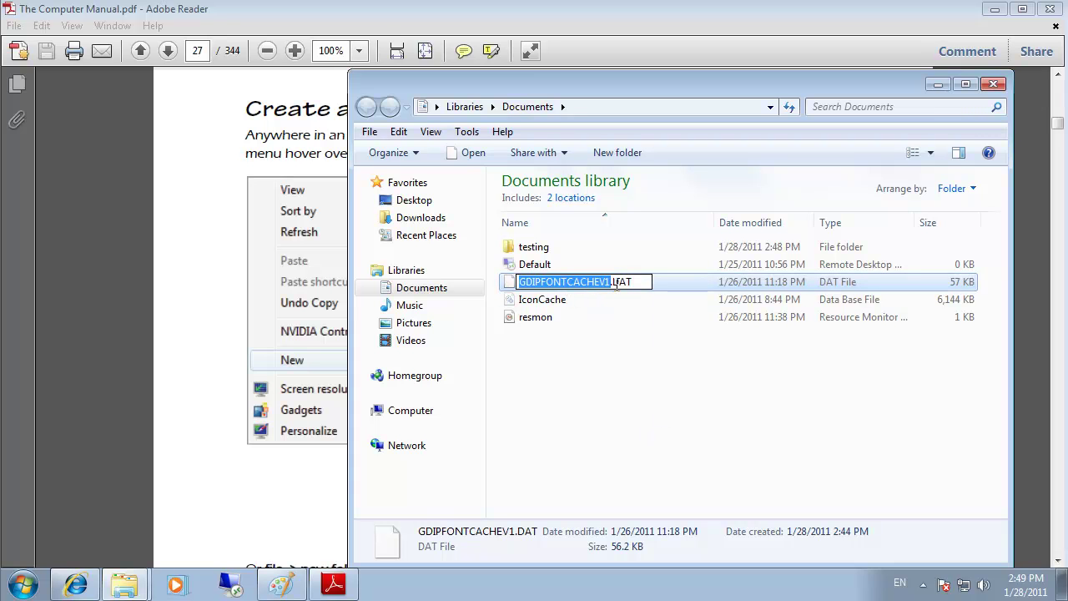
pyautogui.moveTo(614, 282); pyautogui.dragTo(635, 283)
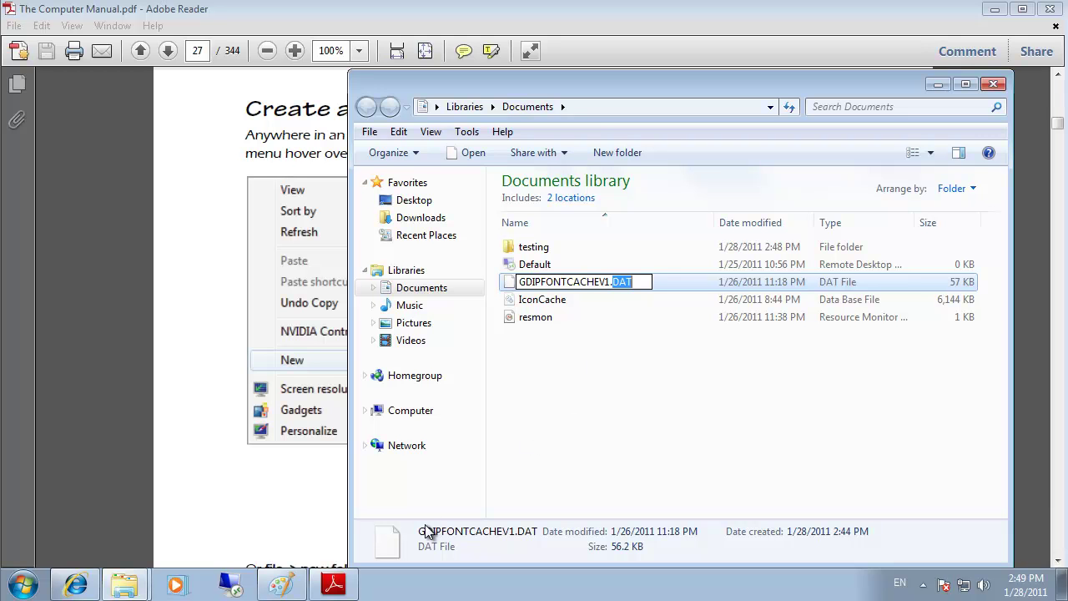
# Step: Switch to Adobe Reader and copy the path C:\Users\YourUserName\AppData\Roaming\Microsoft\Windows\Libraries from the Address Paths section on page 34
pyautogui.click(344, 589)
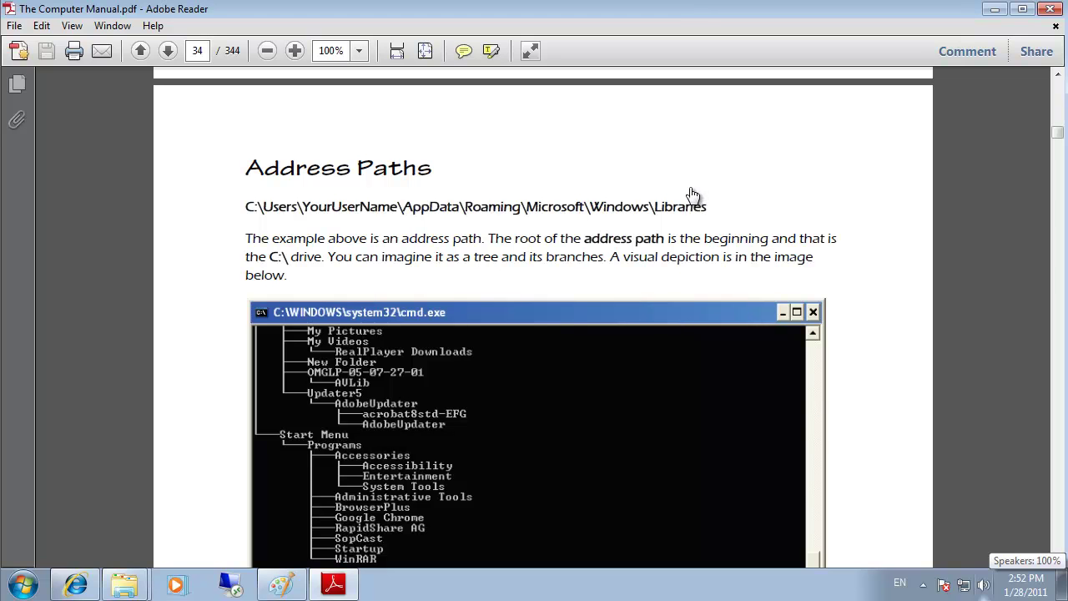
pyautogui.moveTo(712, 210); pyautogui.dragTo(234, 218)
pyautogui.rightClick(323, 205)
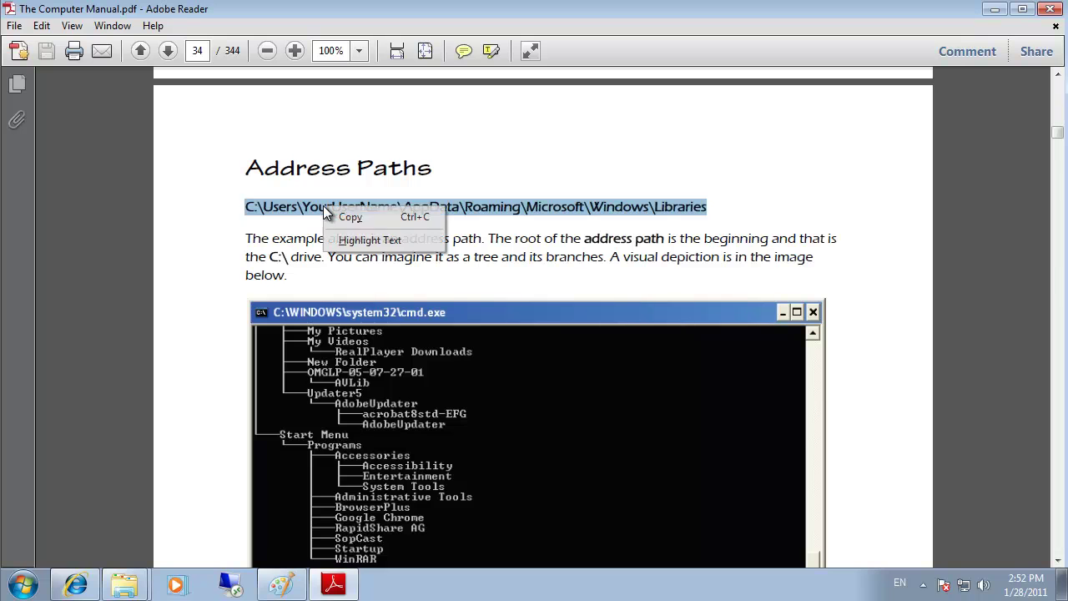
pyautogui.click(351, 219)
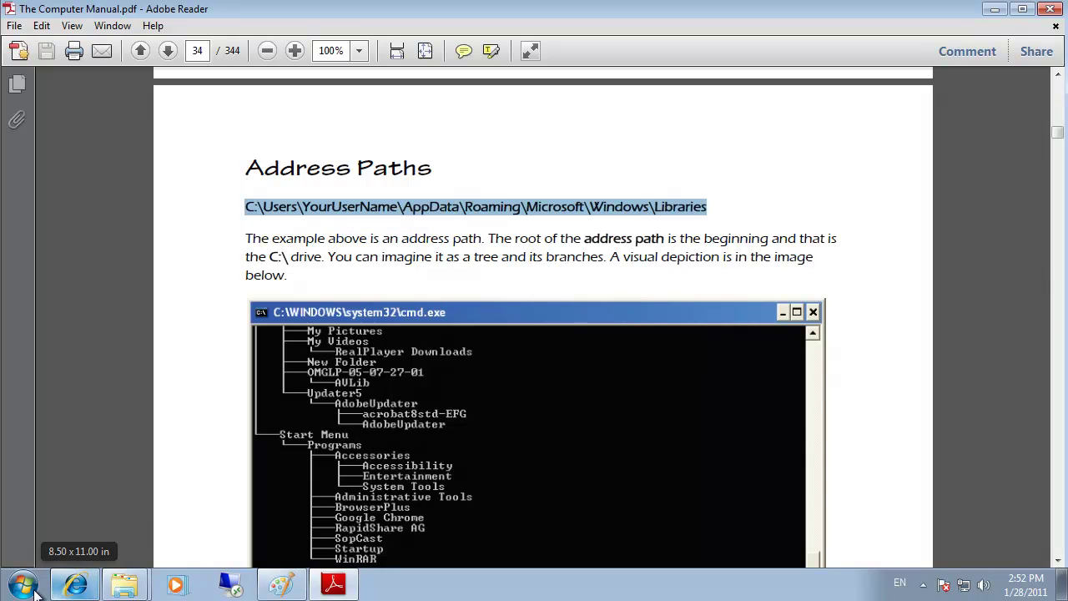
# Step: Paste the copied Libraries path into the Run dialog and try to open that location
pyautogui.click(23, 586)
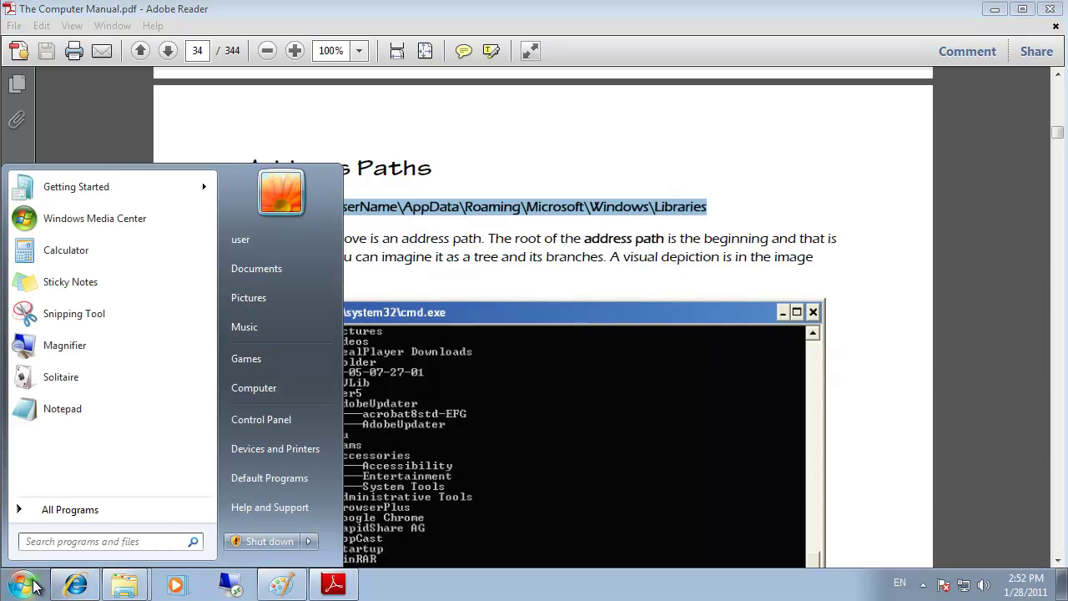
pyautogui.press('super+r')
pyautogui.rightClick(84, 479)
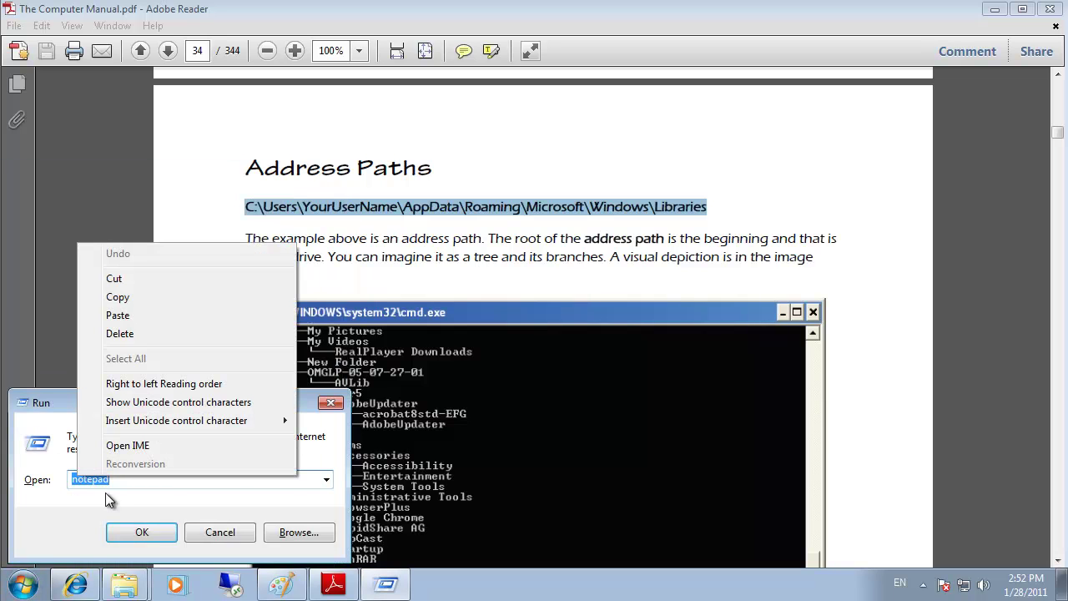
pyautogui.click(118, 316)
pyautogui.click(144, 532)
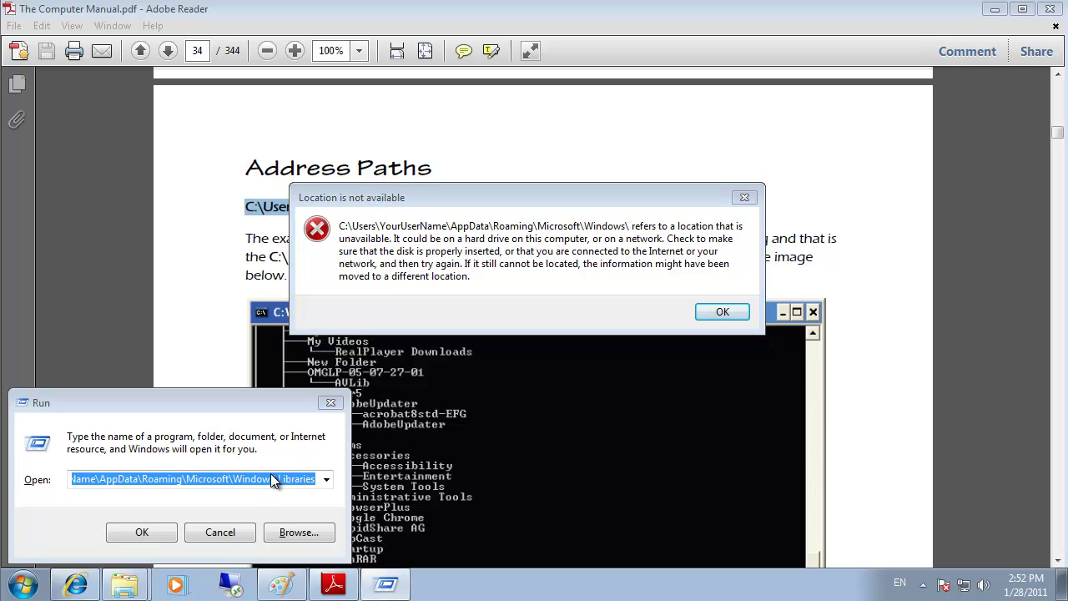
pyautogui.click(724, 313)
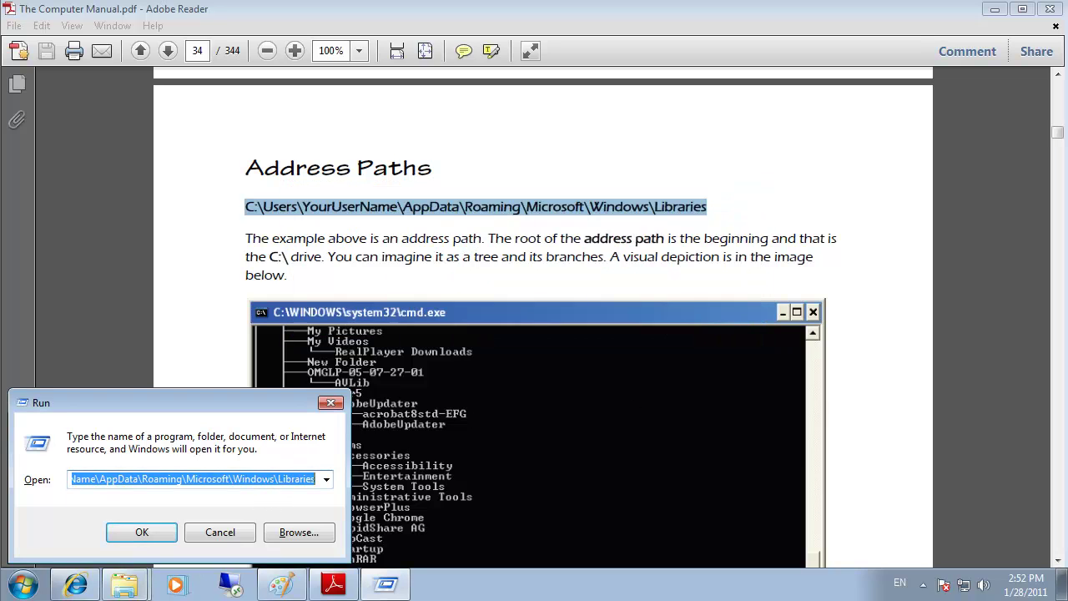
# Step: Replace YourUserName with User in the Run path, open that Libraries location, and open its Documents library
pyautogui.click(23, 585)
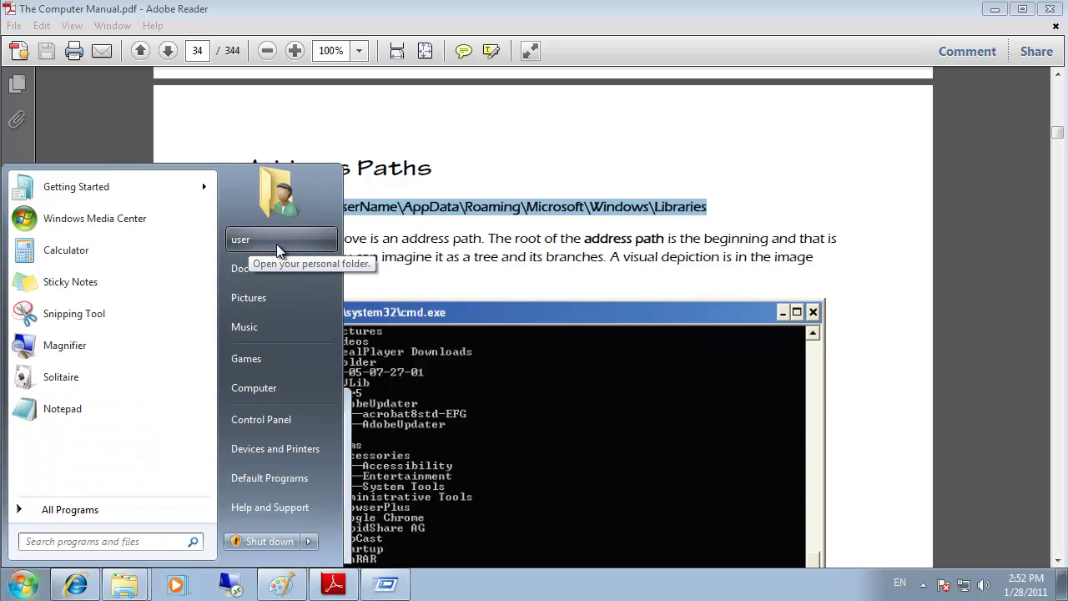
pyautogui.click(351, 425)
pyautogui.click(226, 486)
pyautogui.moveTo(225, 482); pyautogui.dragTo(181, 482)
pyautogui.click(153, 482)
pyautogui.press('BackSpace')
pyautogui.moveTo(130, 483); pyautogui.dragTo(106, 483)
pyautogui.press('BackSpace')
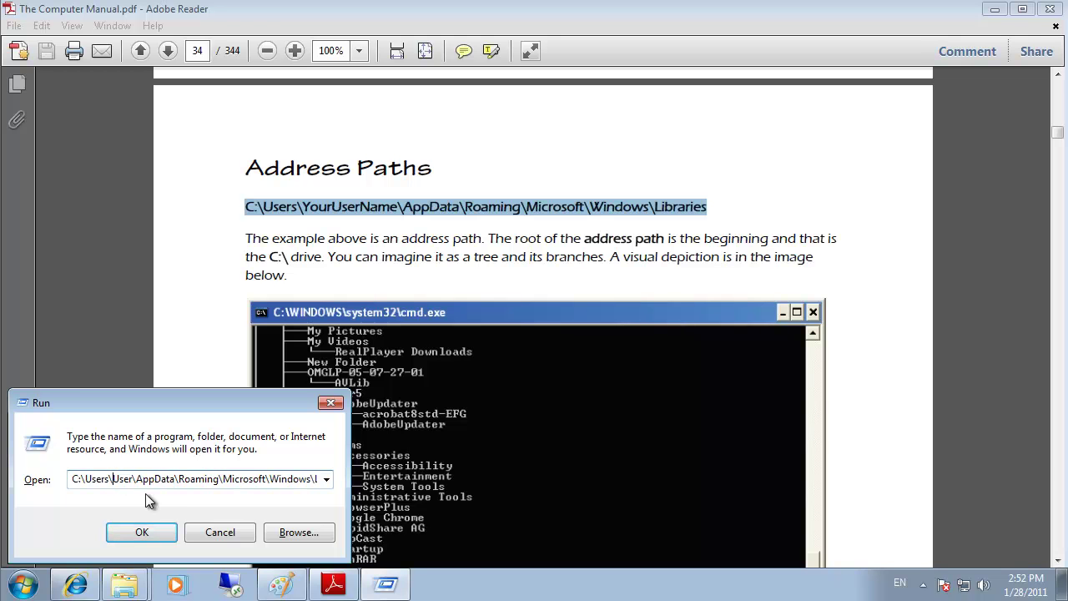
pyautogui.press('Return')
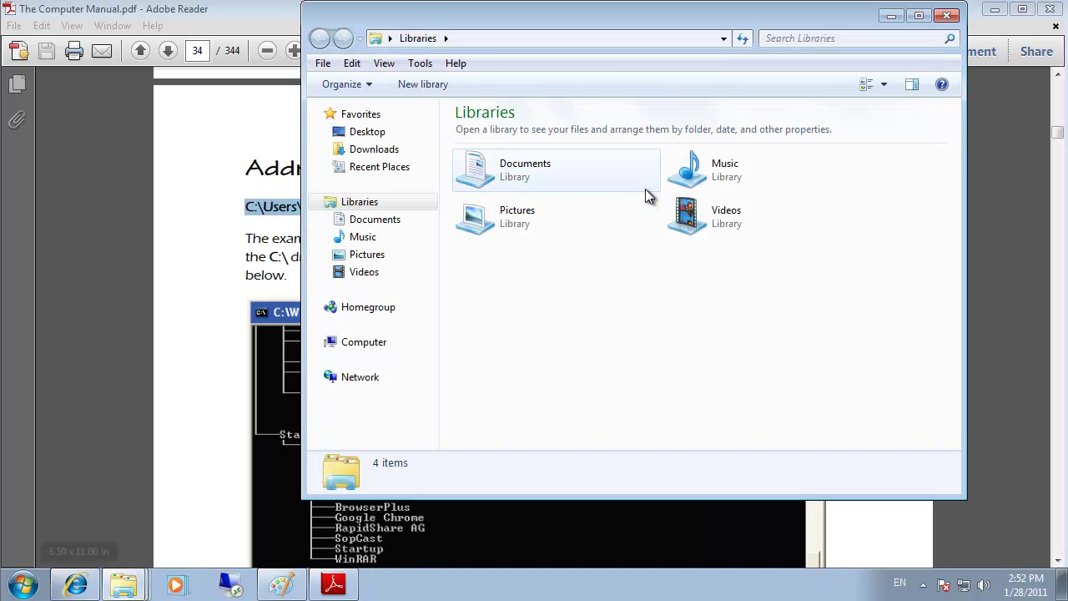
pyautogui.click(524, 183)
pyautogui.doubleClick(524, 183)
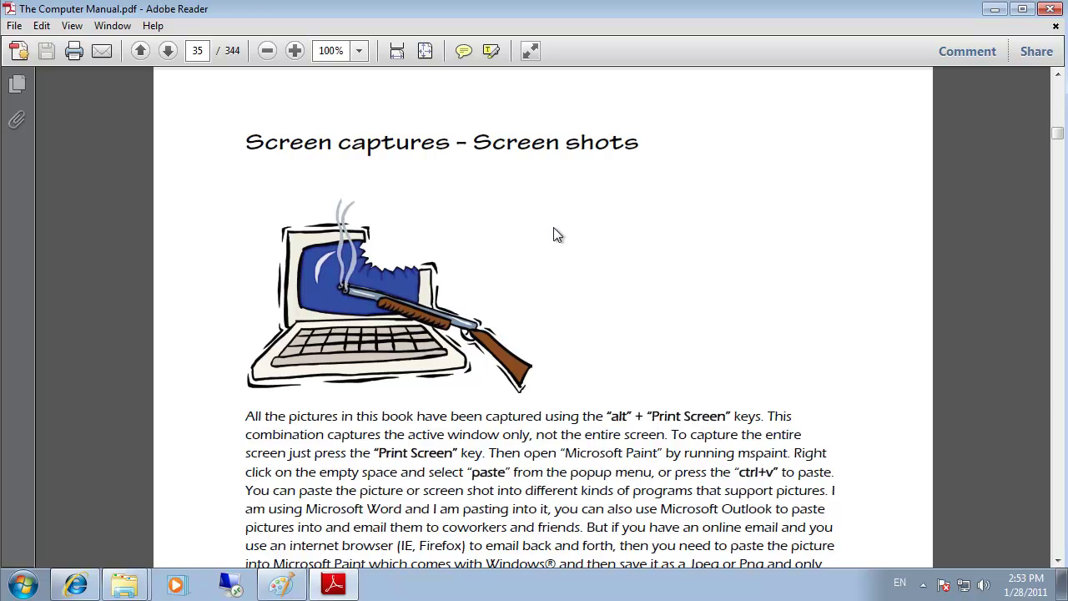
# Step: Switch to Paint, paste the screenshot of the manual's page 35, inspect all of it, and minimize the window
pyautogui.click(280, 587)
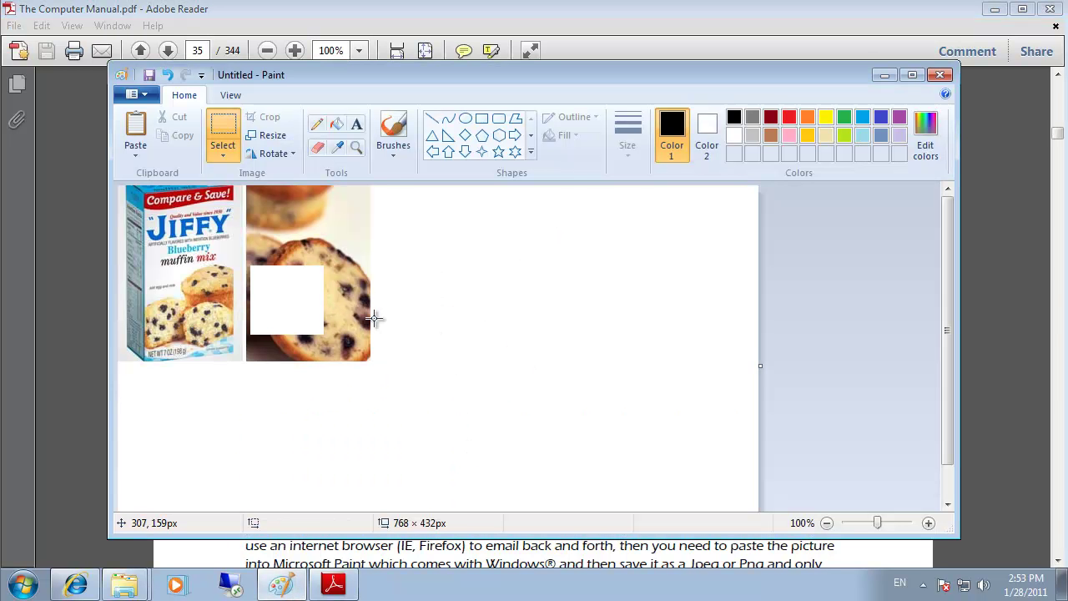
pyautogui.hotkey('ctrl', 'v')
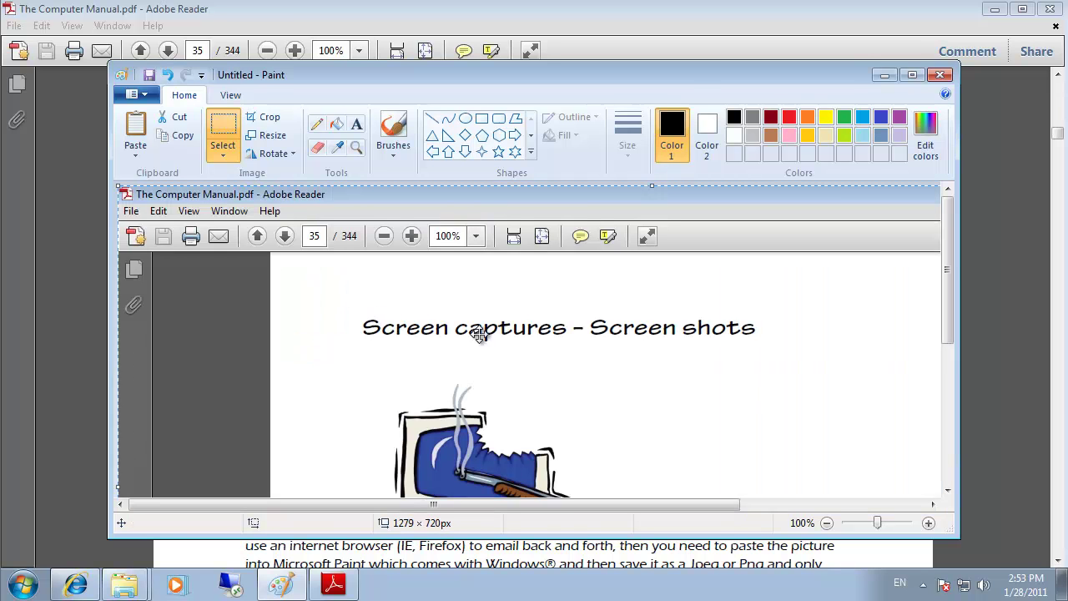
pyautogui.moveTo(953, 276); pyautogui.dragTo(951, 412)
pyautogui.moveTo(689, 505); pyautogui.dragTo(856, 506)
pyautogui.moveTo(953, 317); pyautogui.dragTo(958, 201)
pyautogui.moveTo(849, 504); pyautogui.dragTo(677, 504)
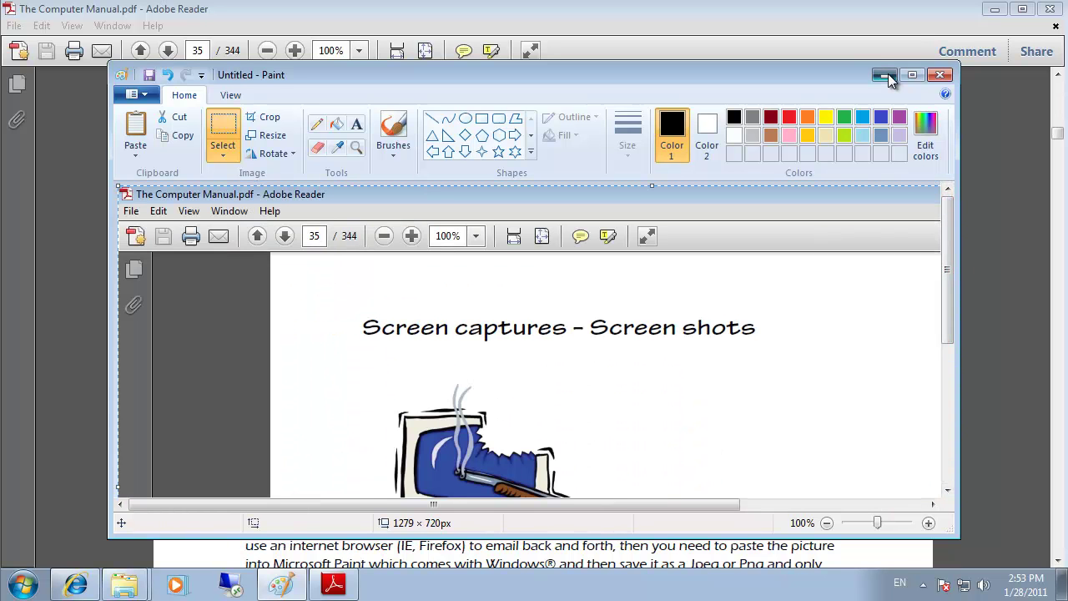
pyautogui.click(885, 75)
# Step: Capture a rectangular snip of the laptop illustration and the text lines beneath it with Snipping Tool
pyautogui.click(22, 585)
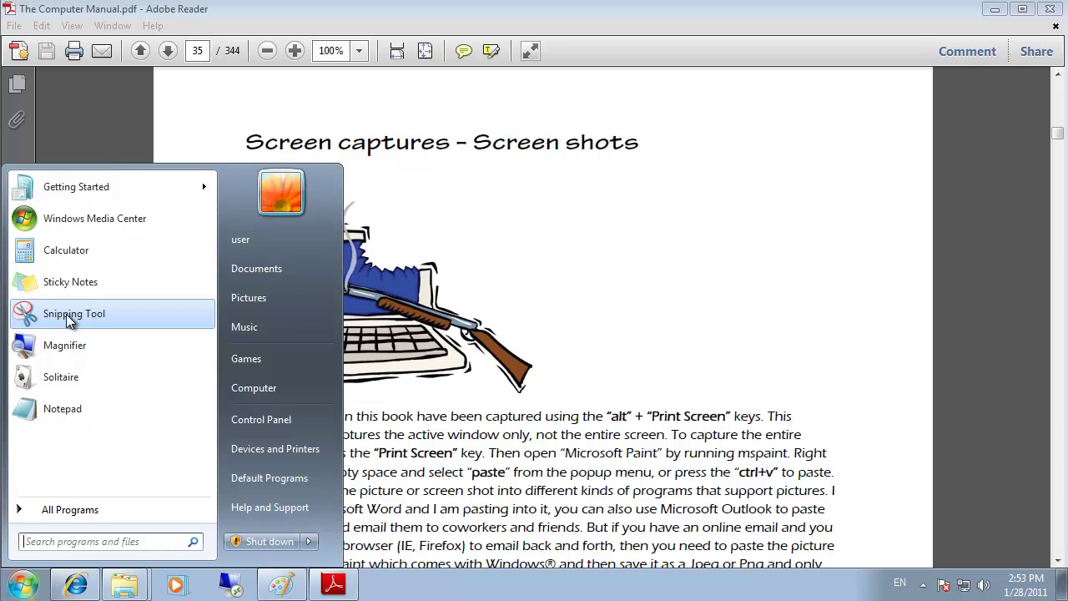
pyautogui.click(69, 321)
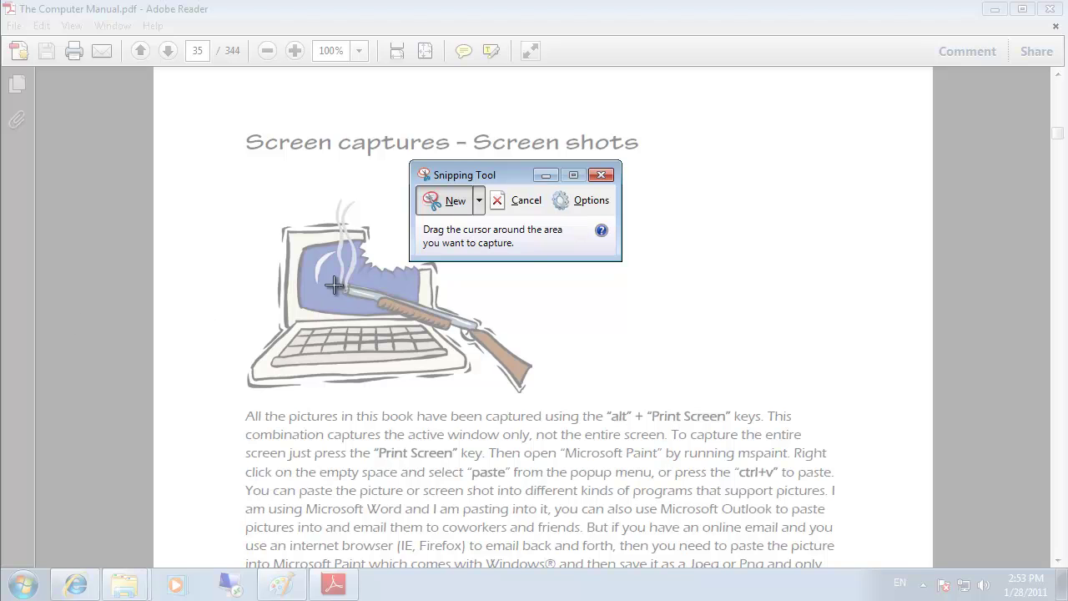
pyautogui.moveTo(188, 164)
pyautogui.mouseDown()
pyautogui.moveTo(369, 321)
pyautogui.moveTo(664, 458)
pyautogui.moveTo(667, 474)
pyautogui.mouseUp()
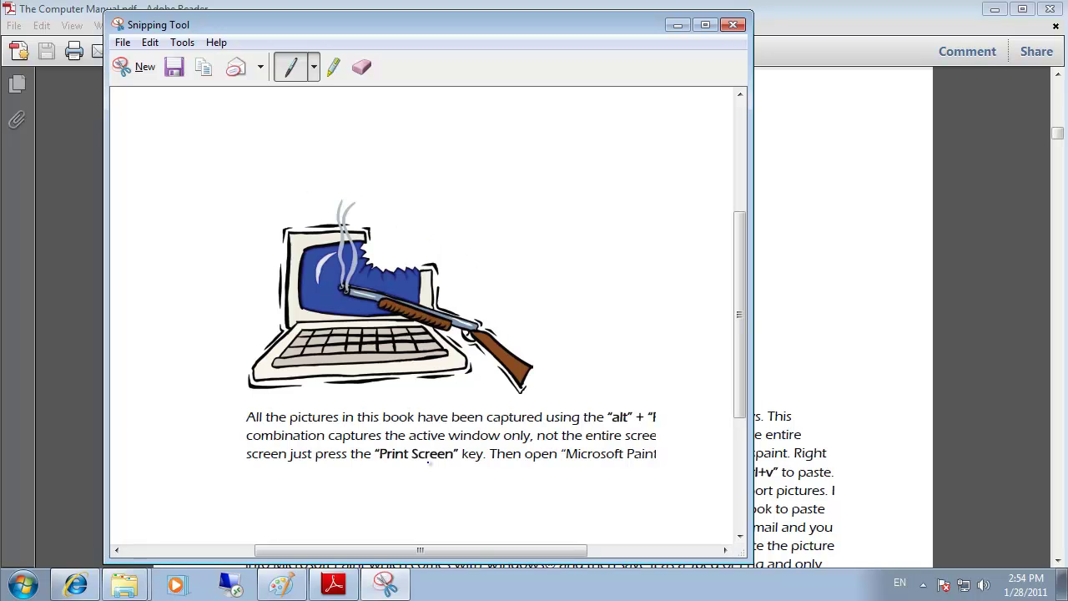
# Step: Switch to Paint, clear the pasted screenshot and muffin pictures from the canvas, and paste the laptop snip in their place
pyautogui.click(281, 584)
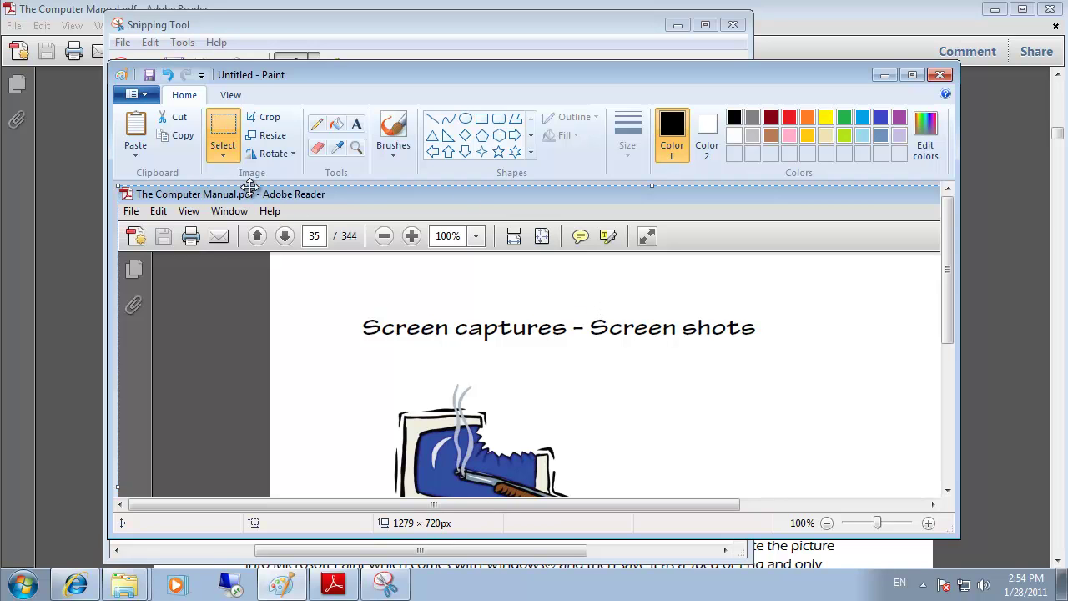
pyautogui.press('Delete')
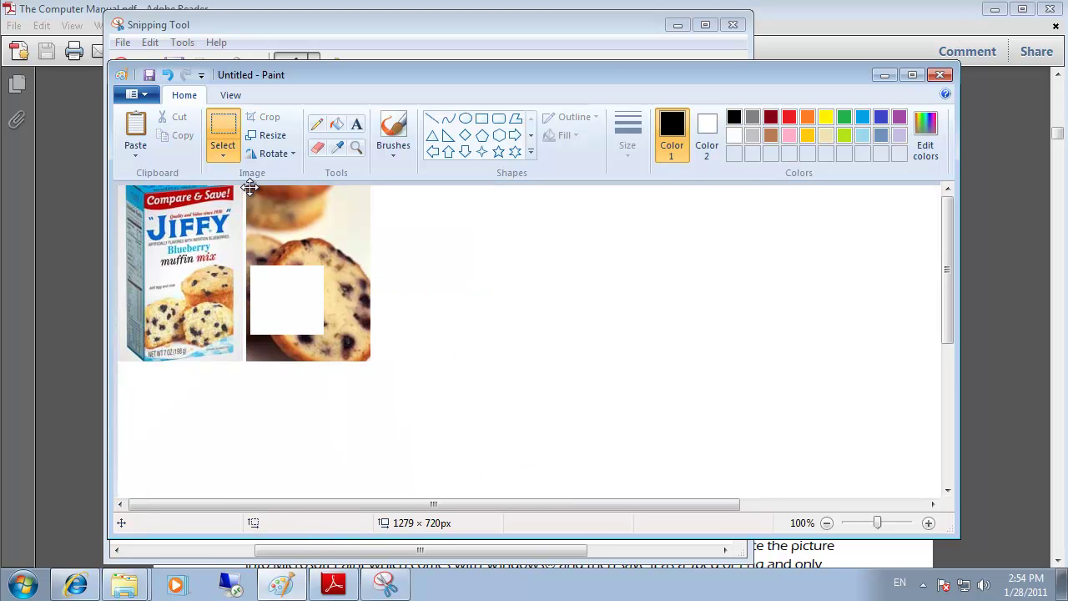
pyautogui.moveTo(490, 446)
pyautogui.mouseDown()
pyautogui.moveTo(8, 52)
pyautogui.moveTo(51, 52)
pyautogui.mouseUp()
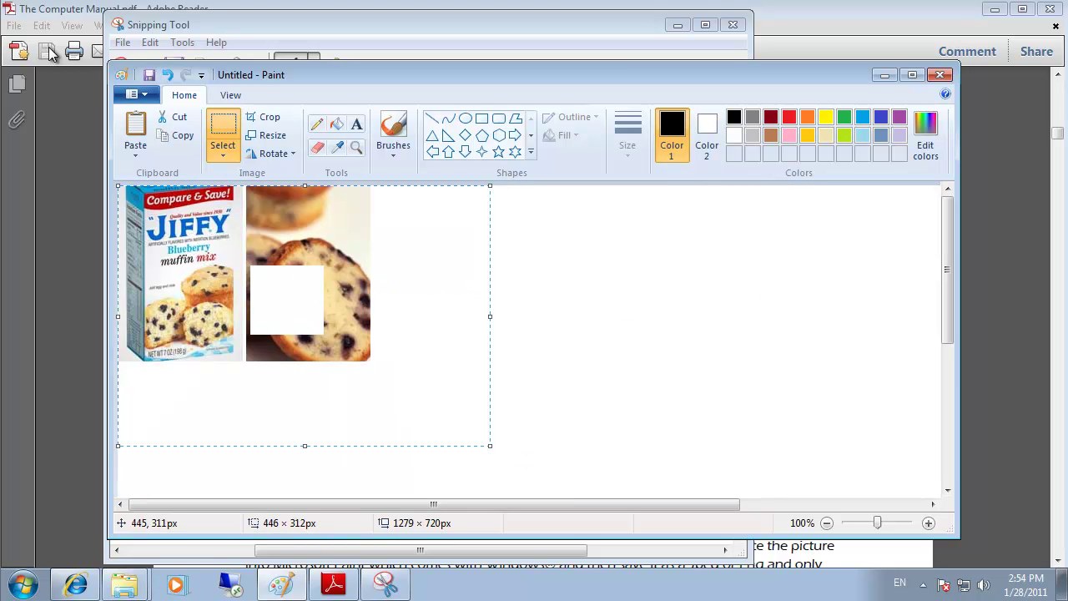
pyautogui.press('Delete')
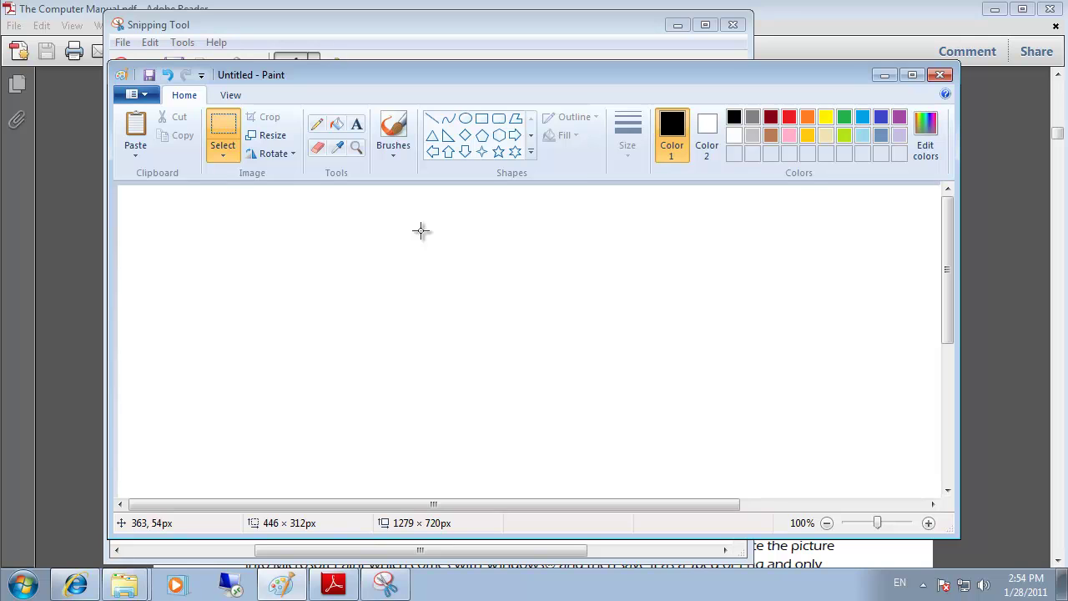
pyautogui.hotkey('ctrl', 'v')
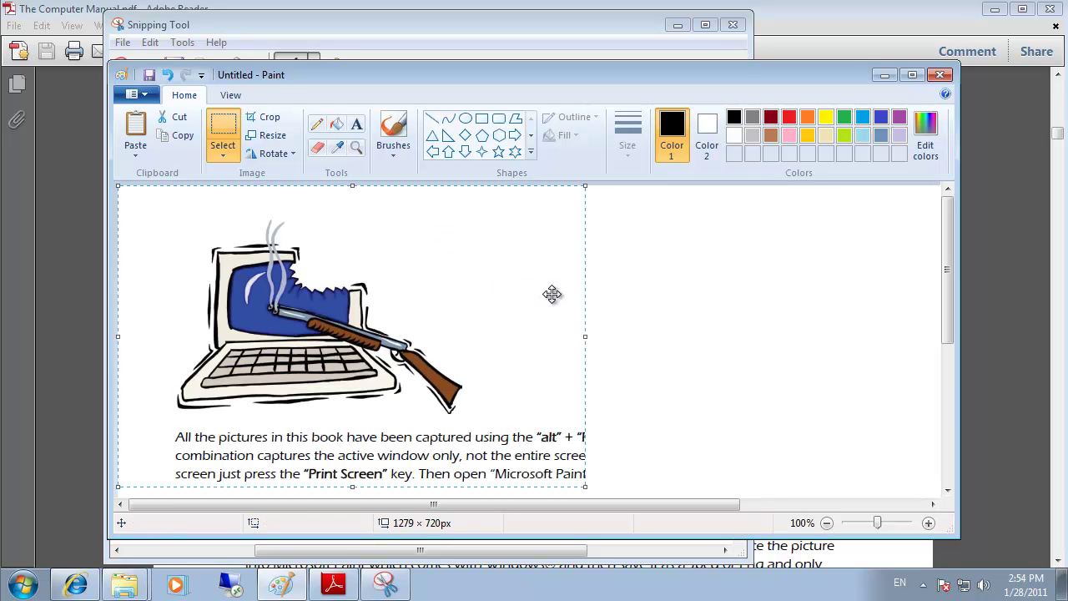
pyautogui.click(682, 314)
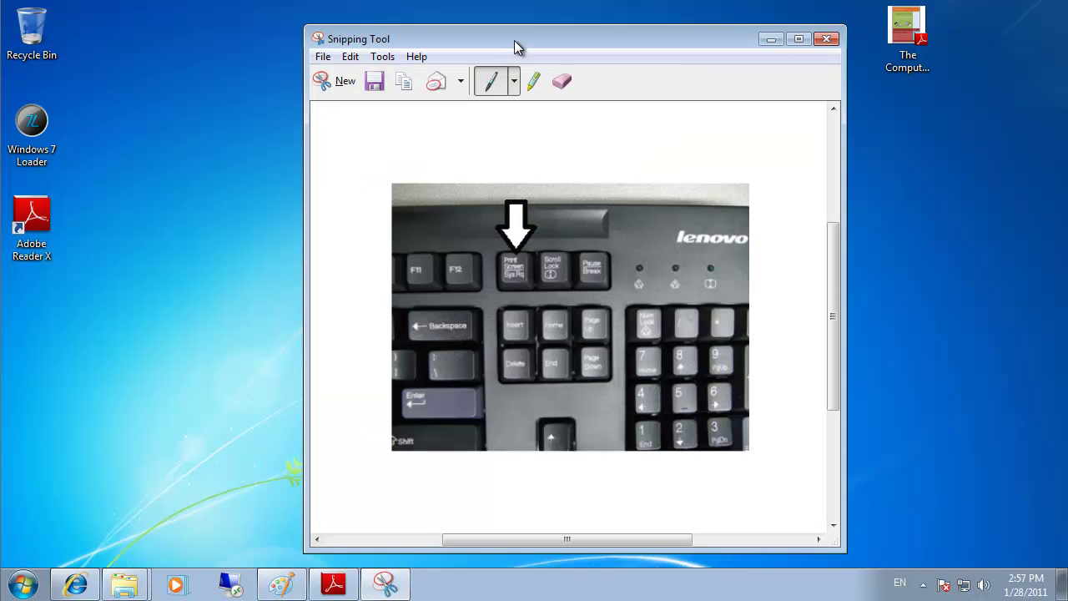
# Step: Capture the active Snipping Tool window showing the keyboard photo, place the capture in Paint, and deselect it
pyautogui.moveTo(518, 40)
pyautogui.mouseDown()
pyautogui.moveTo(547, 42)
pyautogui.moveTo(526, 42)
pyautogui.mouseUp()
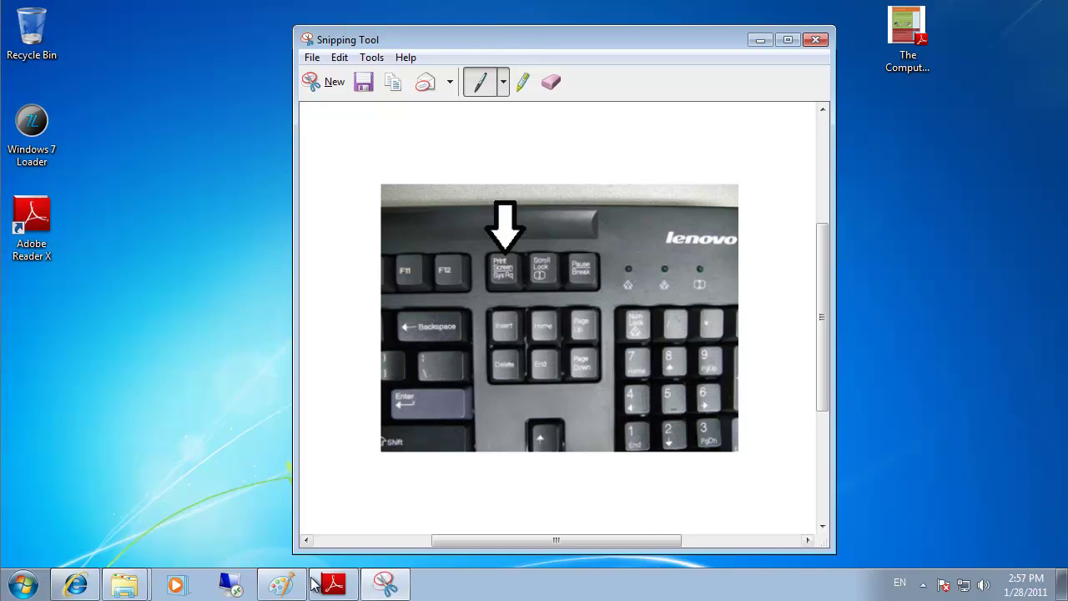
pyautogui.click(282, 584)
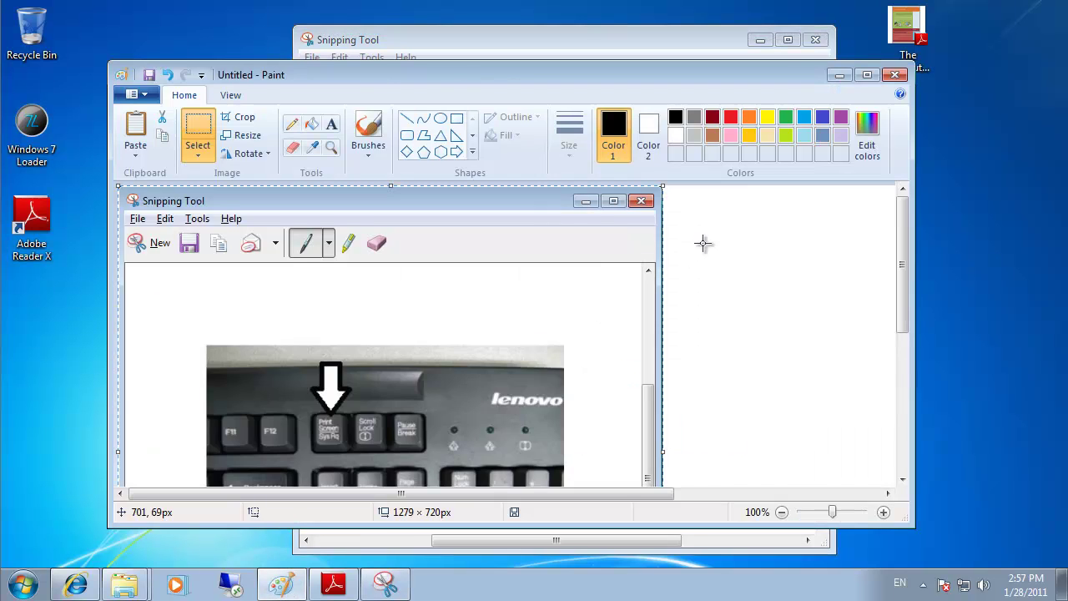
pyautogui.scroll(-5, 748, 262)
pyautogui.scroll(5, 756, 279)
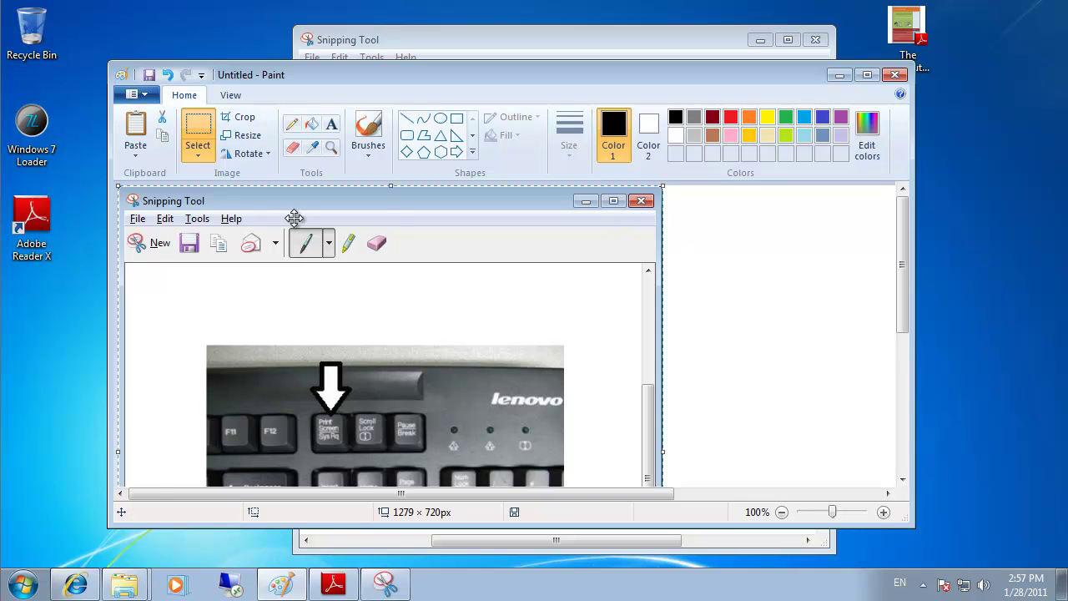
pyautogui.click(731, 240)
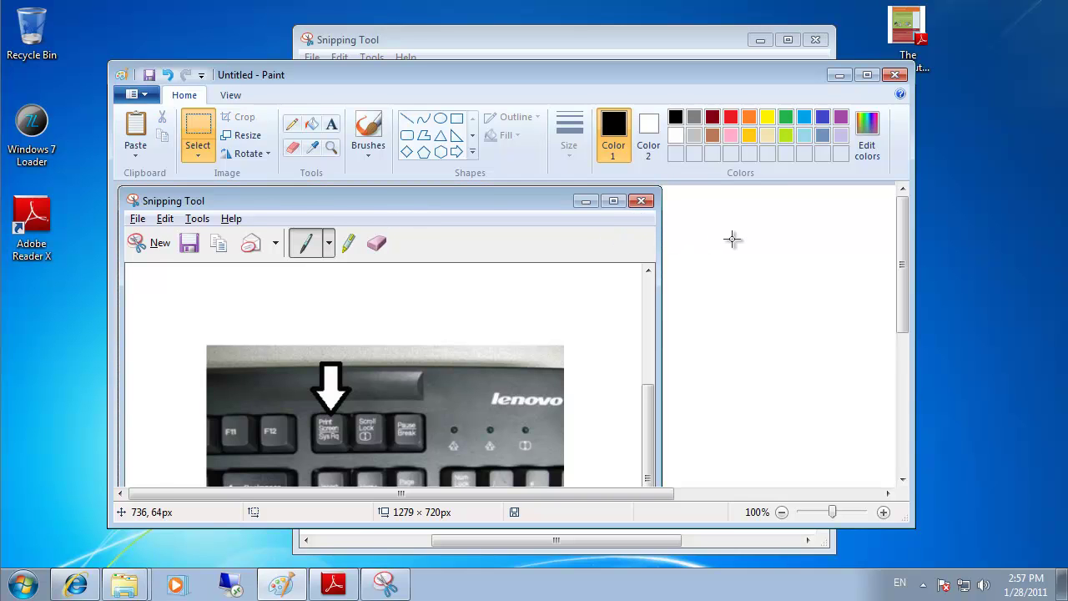
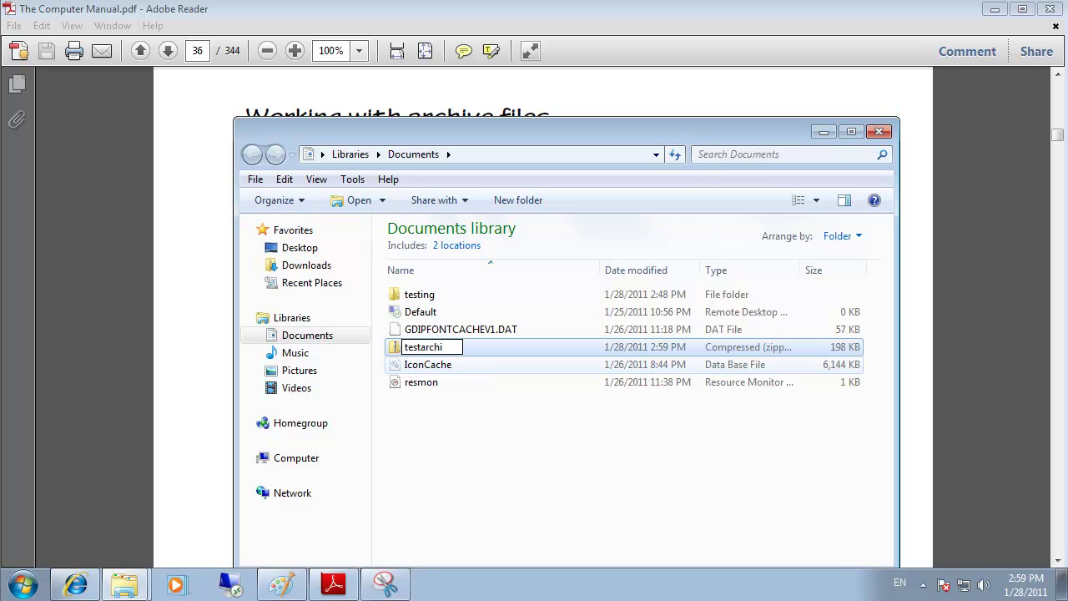
# Step: Name the new zip archive testarchive and extract all its files to C:\Users\user\Documents\testarchive
pyautogui.press('Return')
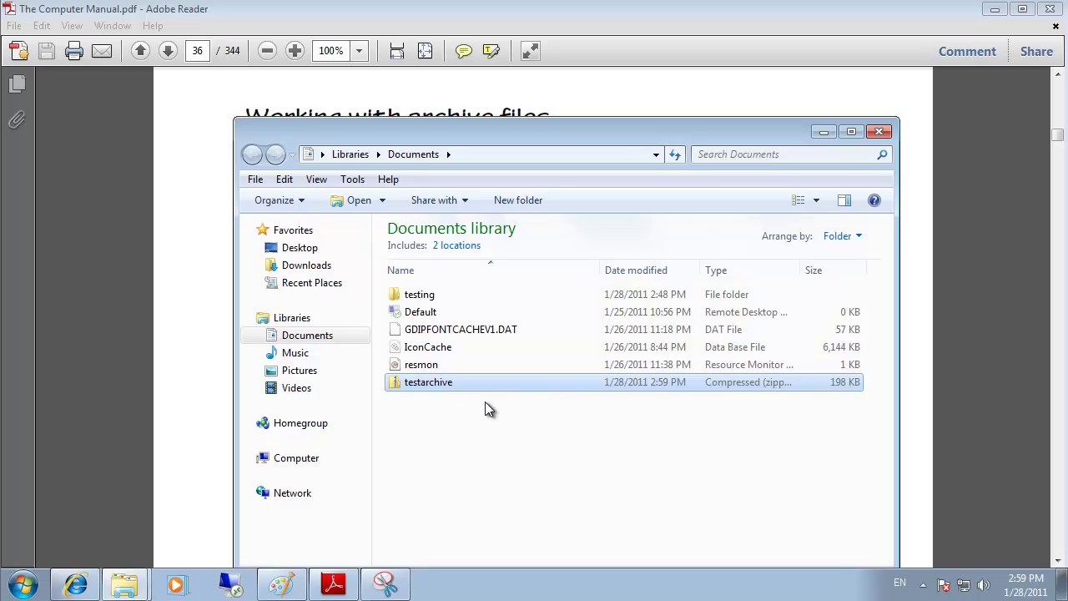
pyautogui.doubleClick(424, 382)
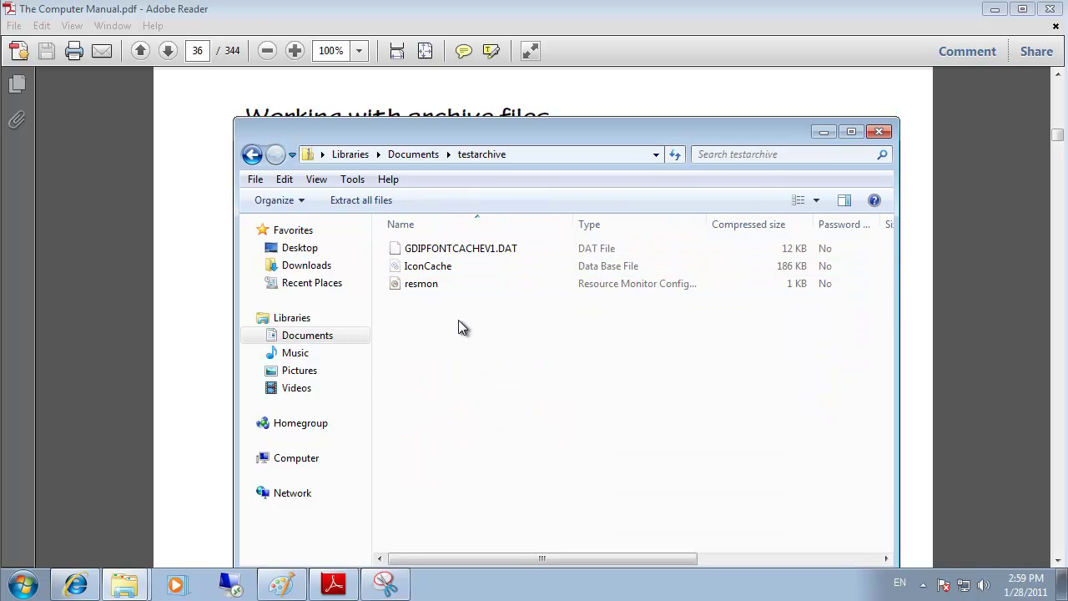
pyautogui.click(255, 179)
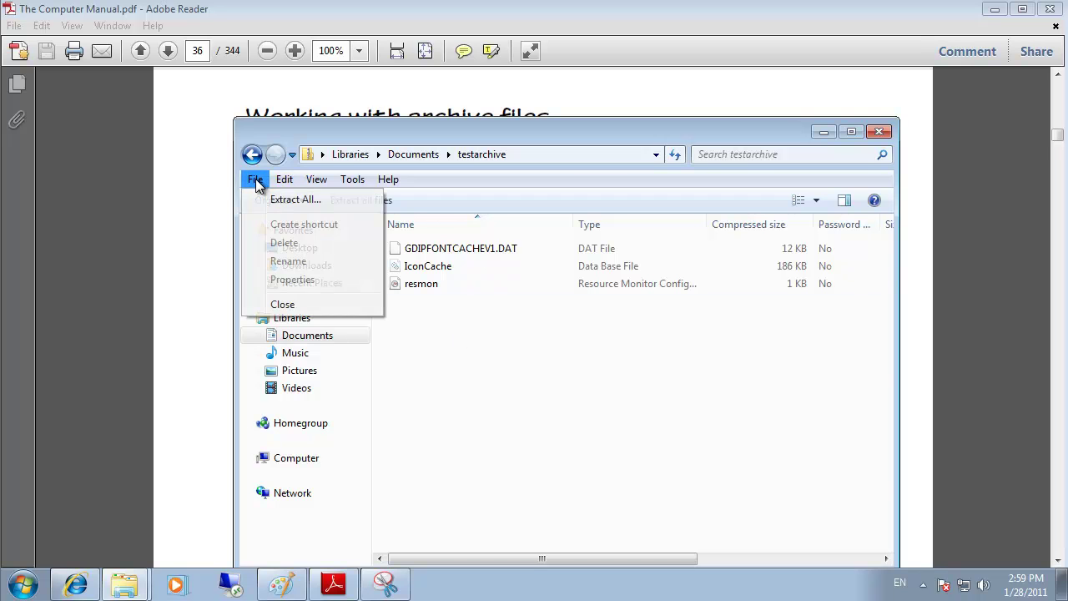
pyautogui.click(292, 200)
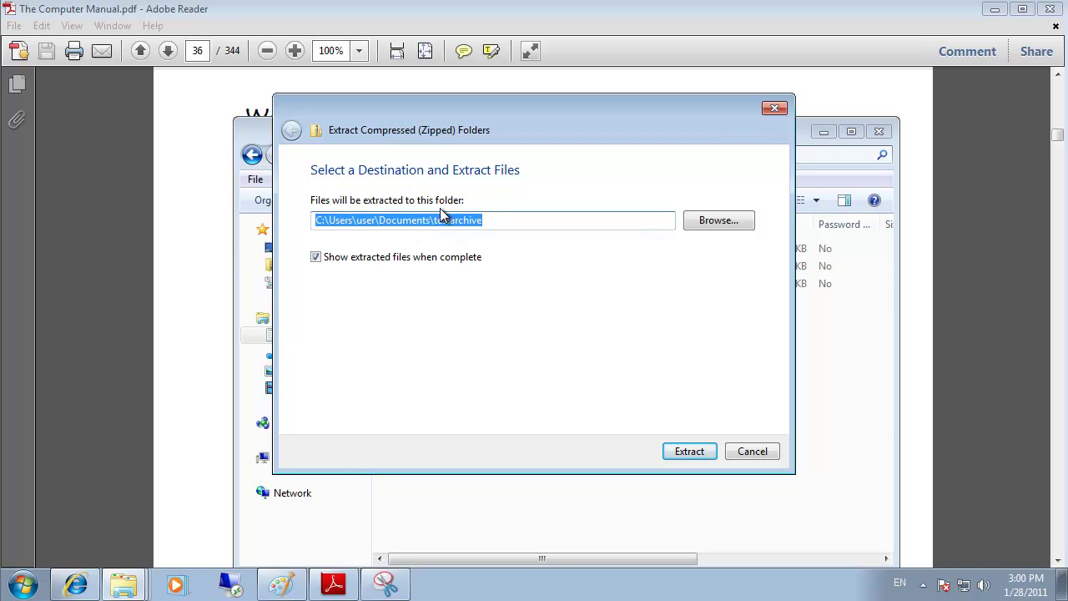
pyautogui.click(690, 450)
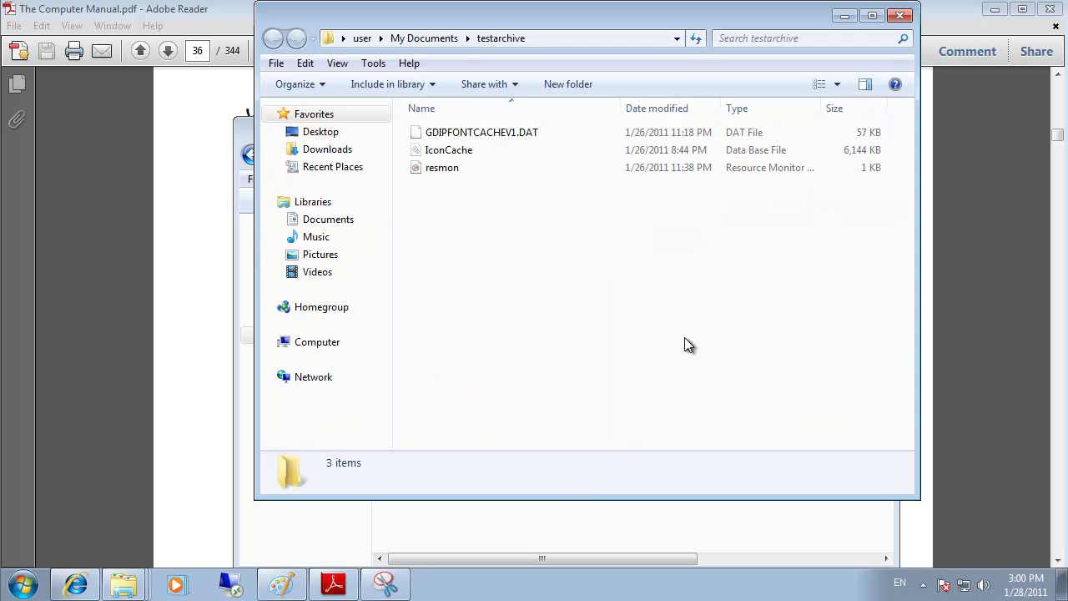
# Step: Go up to My Documents, select the extracted testarchive folder, and display the items as Large Icons
pyautogui.click(410, 39)
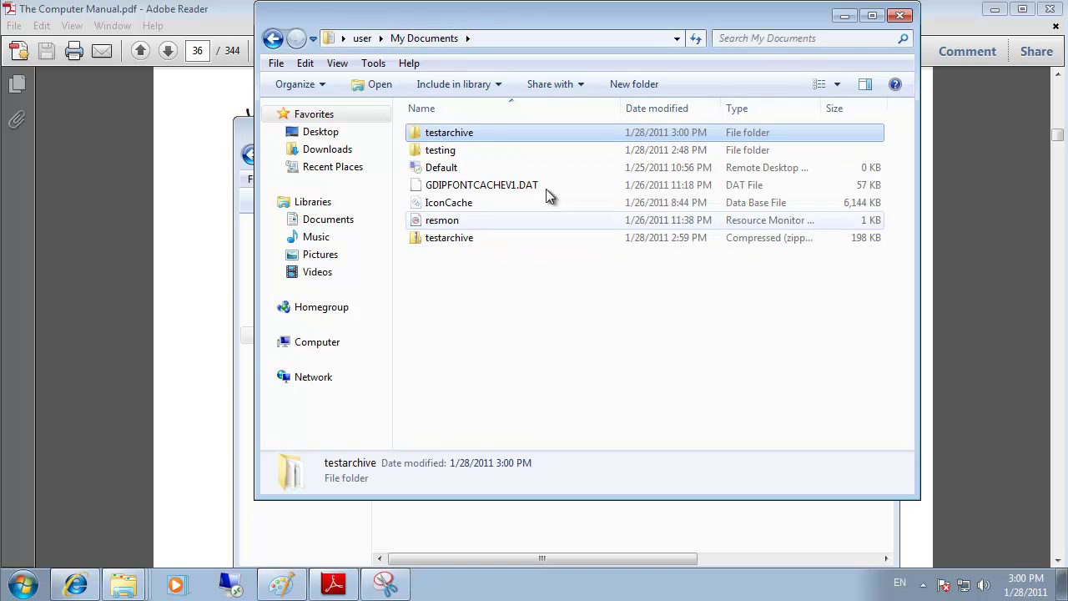
pyautogui.click(510, 167)
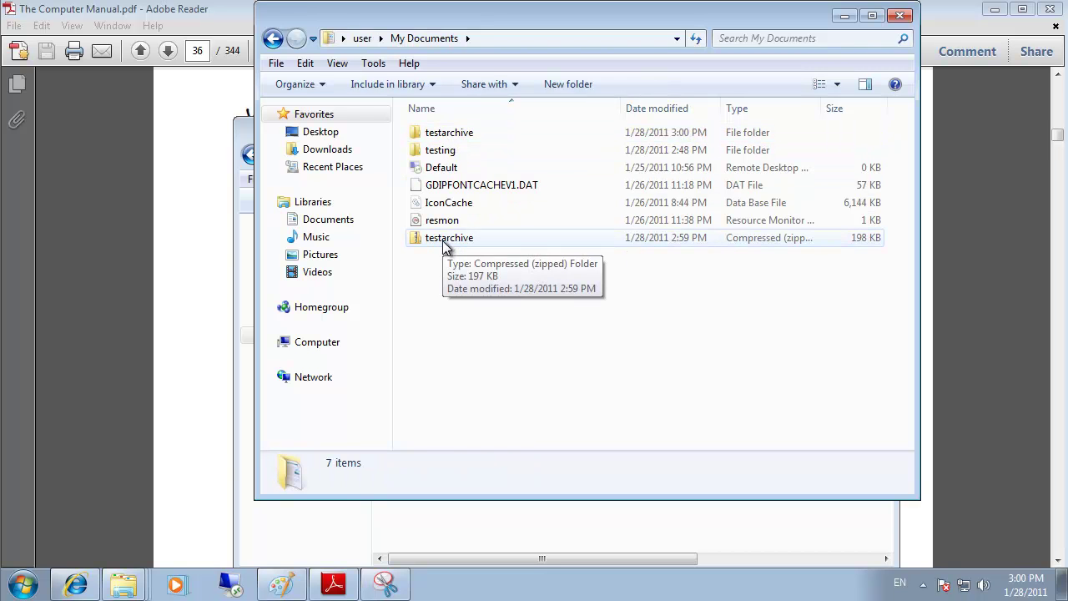
pyautogui.click(446, 135)
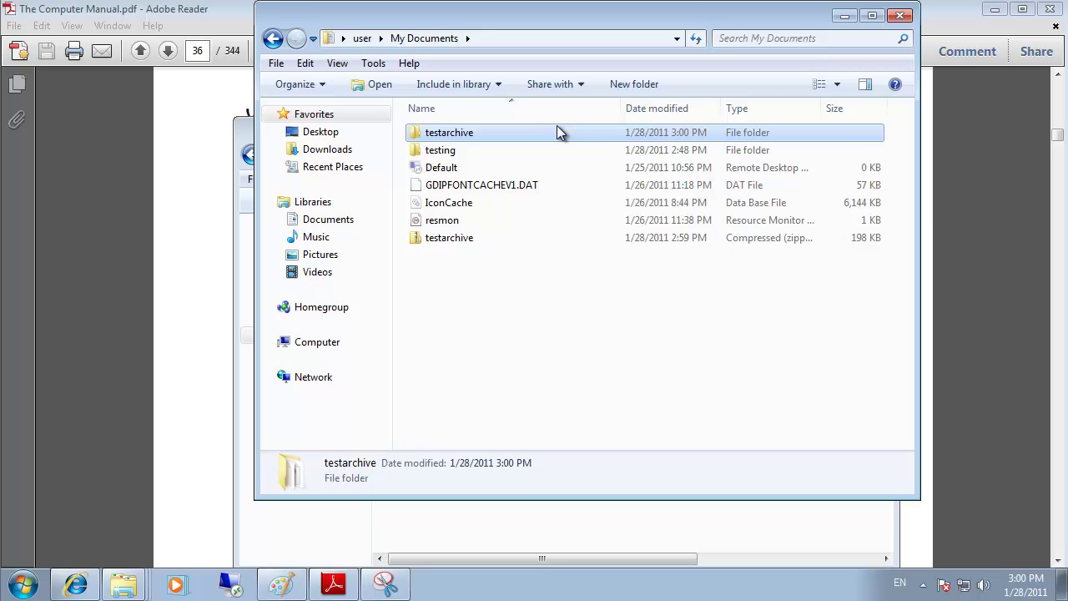
pyautogui.click(839, 84)
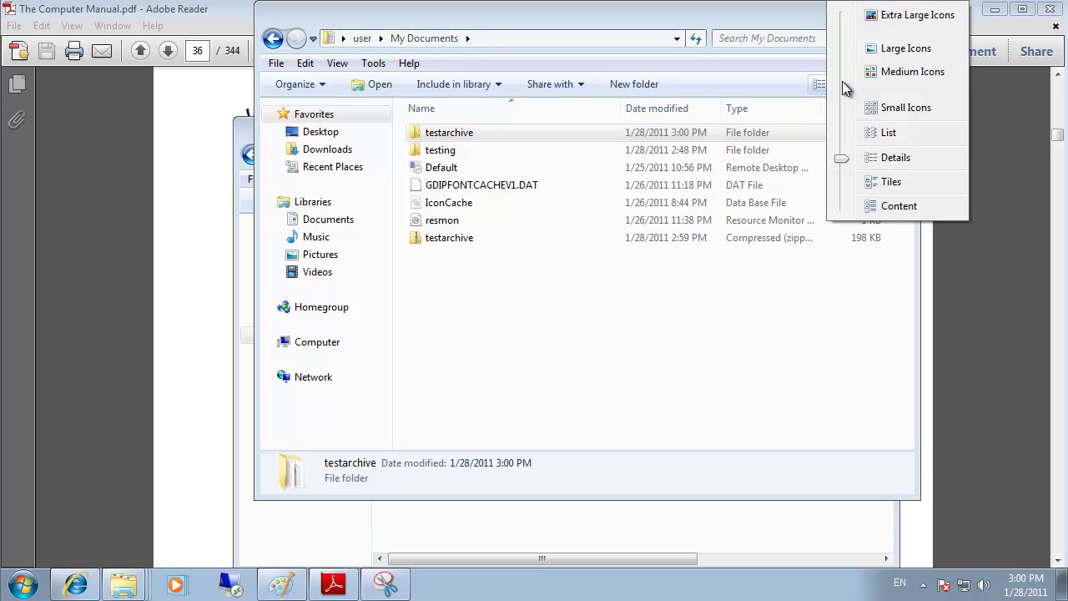
pyautogui.click(903, 50)
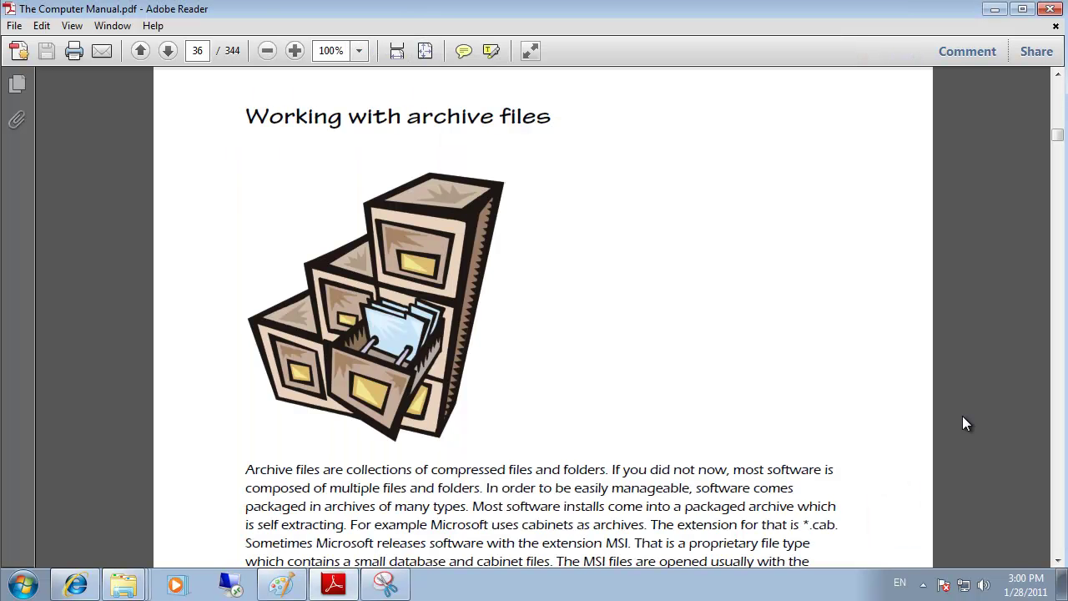
# Step: Read through the manual's Working with archive files section in Adobe Reader, from page 36 to page 38
pyautogui.scroll(-20, 676, 354)
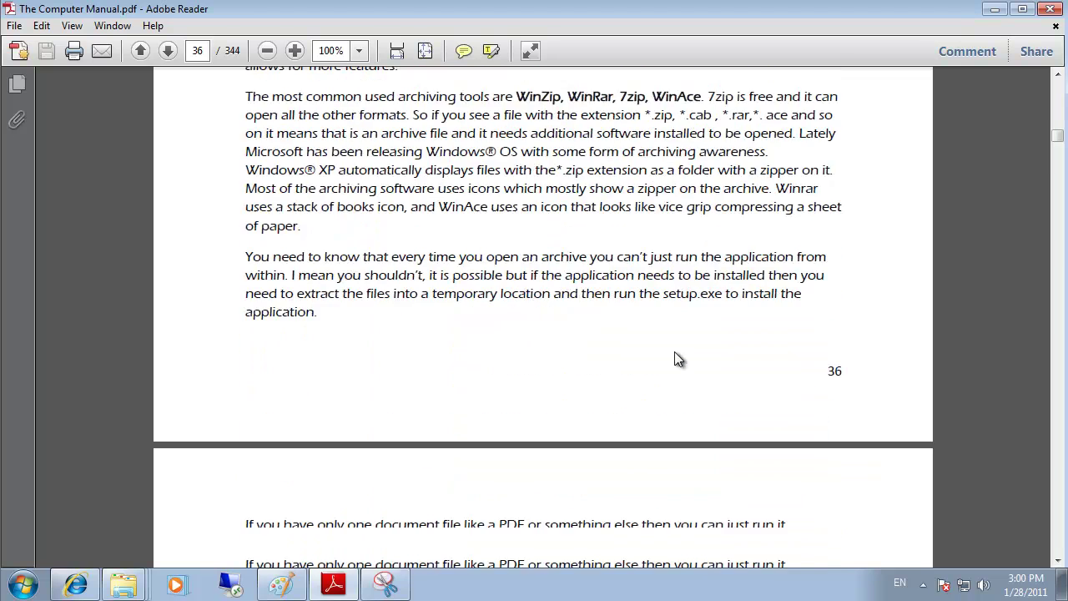
pyautogui.scroll(-2, 672, 349)
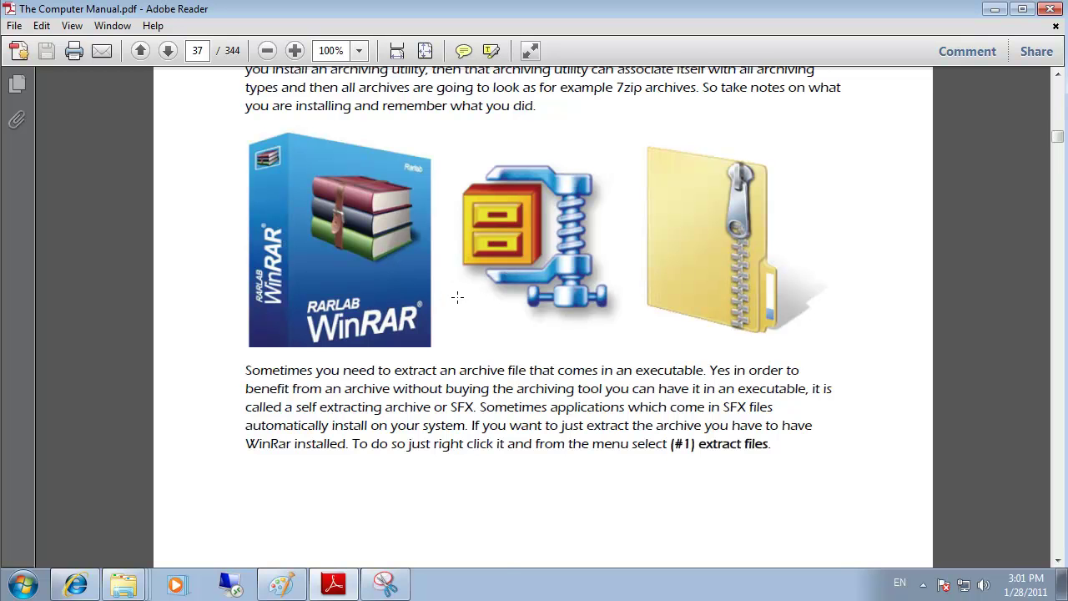
pyautogui.scroll(-10, 762, 384)
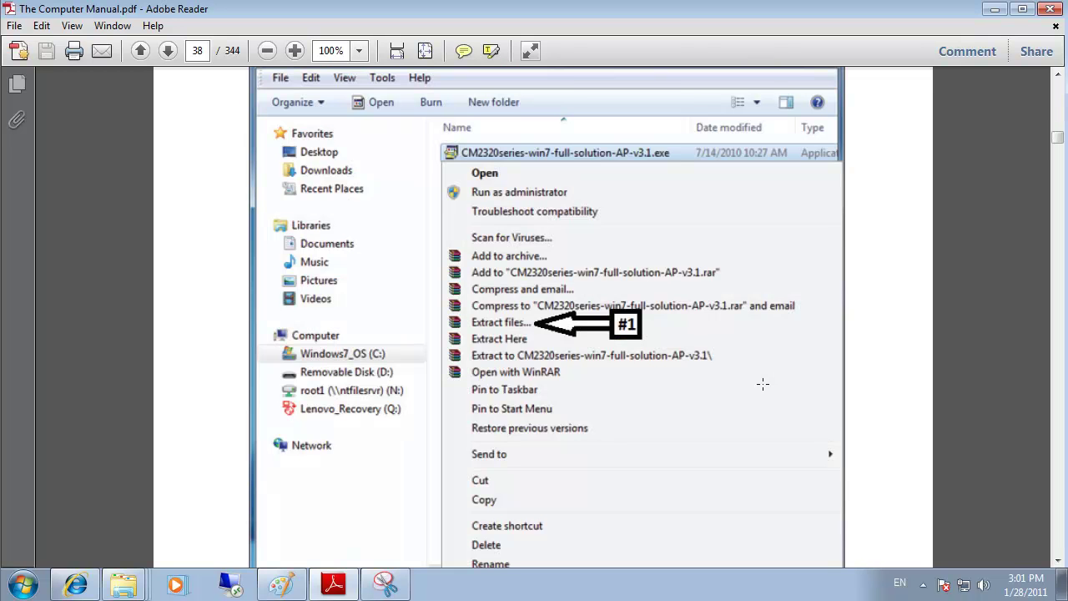